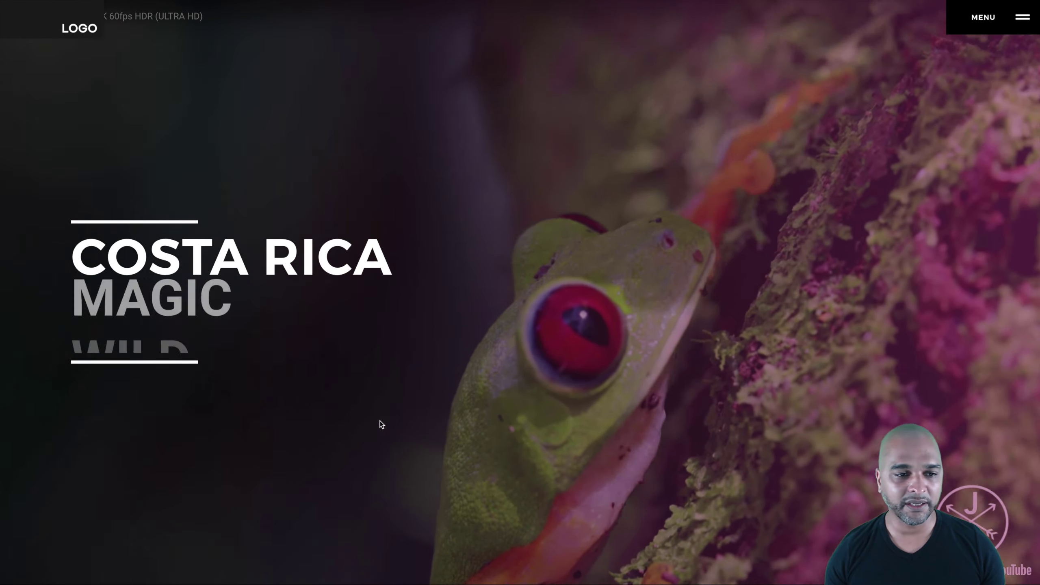
Examine the Costa Rica demo page at desktop size, including opening and closing its full-screen navigation menu.
scroll(380, 421, "down", 5)
scroll(380, 422, "down", 1)
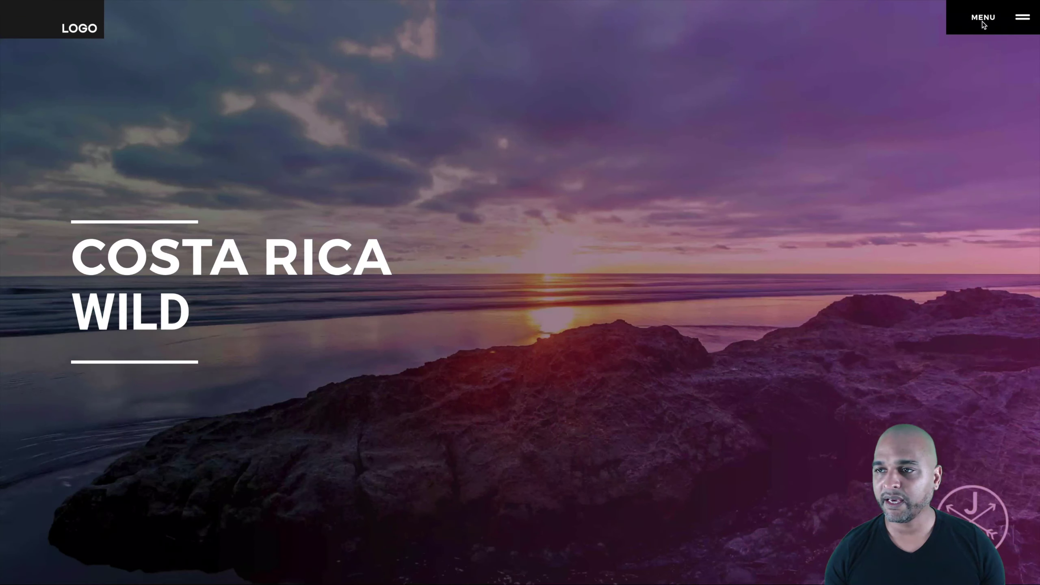
left_click(981, 21)
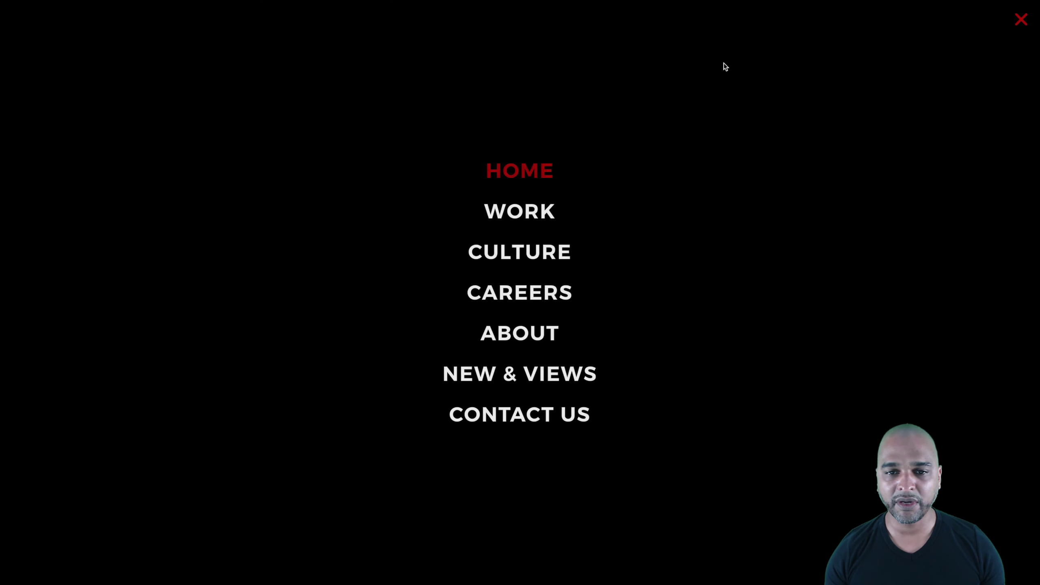
left_click(1015, 29)
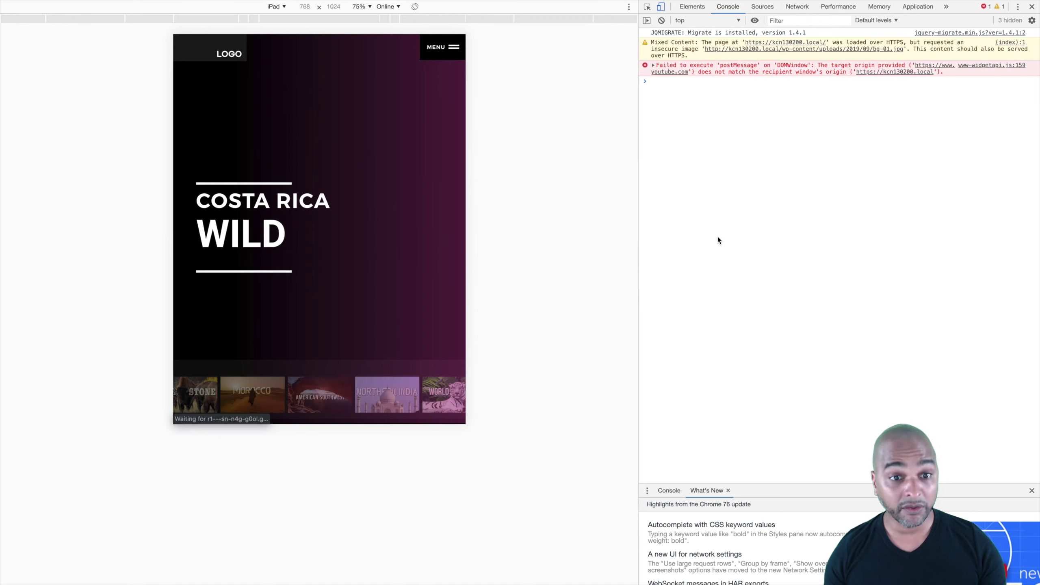
Reload the demo page in the iPad preview and check its content and full-screen menu.
key("super+r")
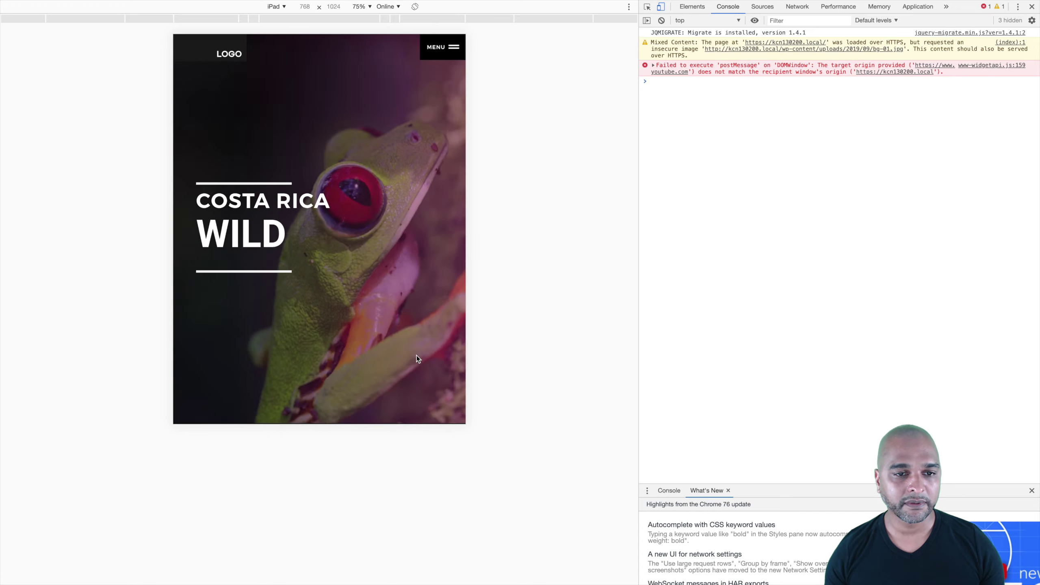
scroll(416, 355, "down", 10)
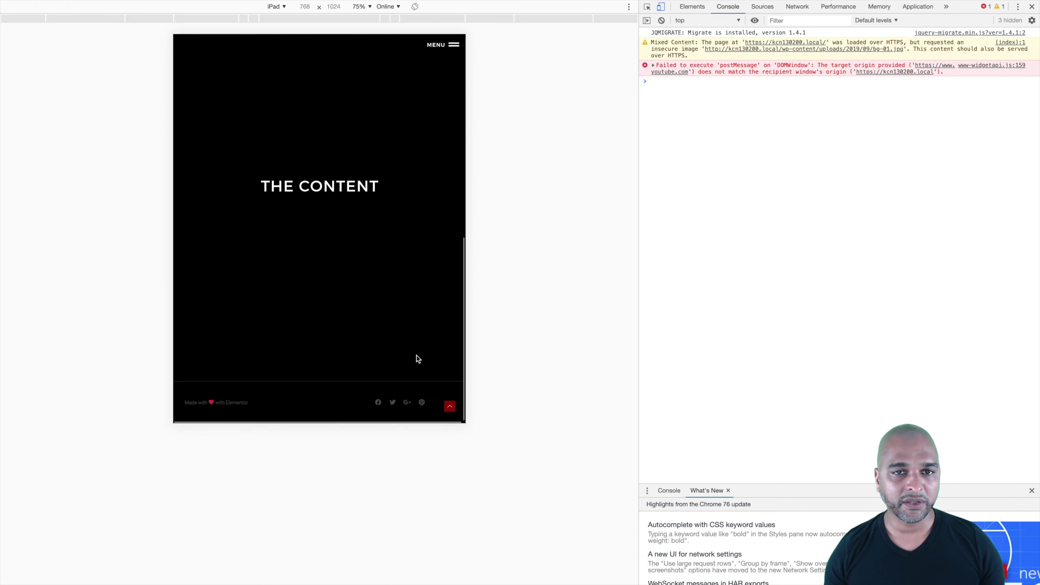
scroll(416, 355, "up", 5)
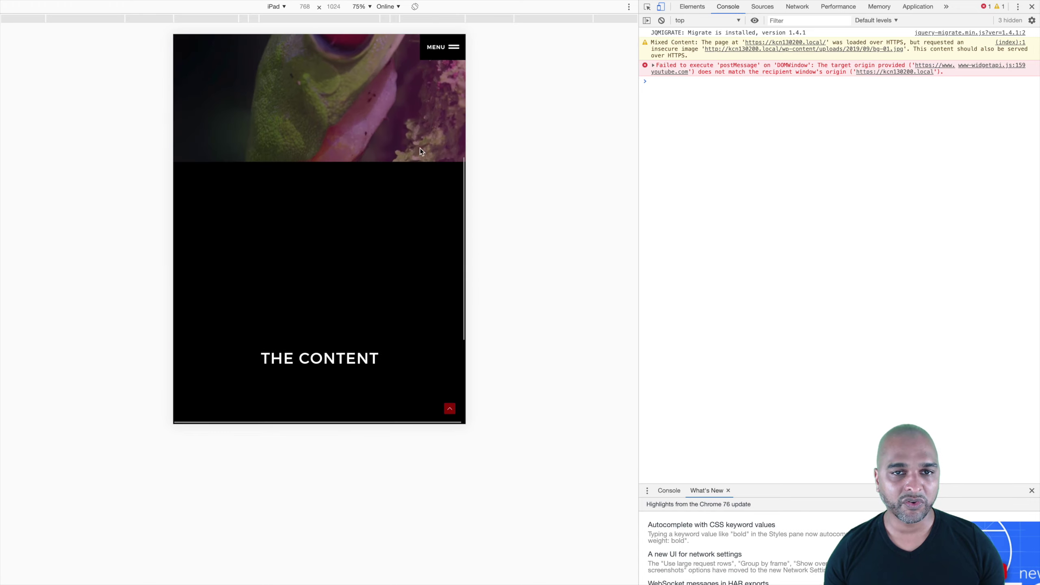
left_click(439, 51)
left_click(453, 51)
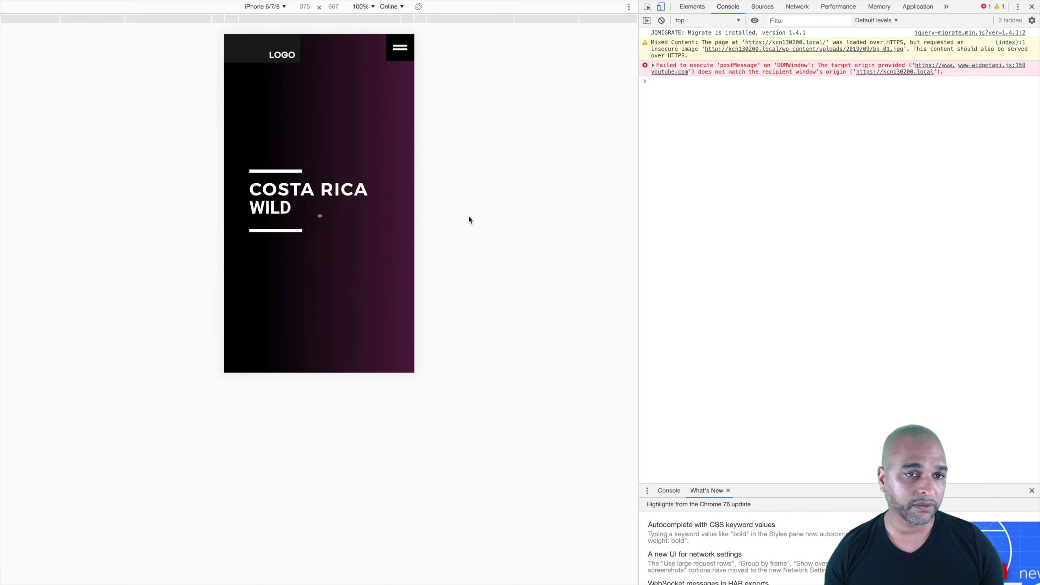
Examine the demo page in the iPhone 6/7/8 preview, including opening and closing its full-screen menu.
scroll(356, 272, "down", 3)
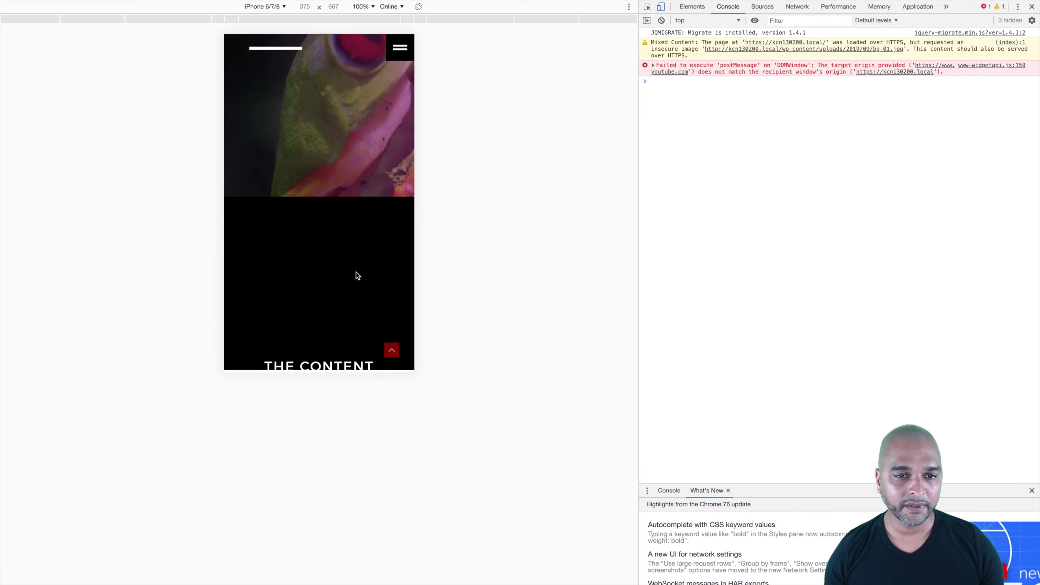
scroll(356, 272, "down", 5)
scroll(355, 271, "up", 10)
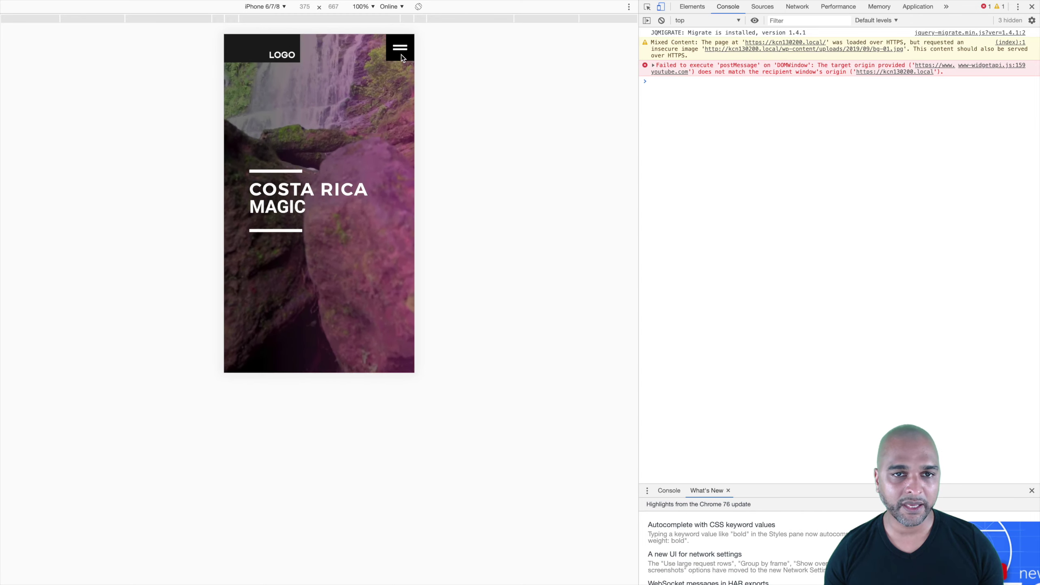
left_click(401, 53)
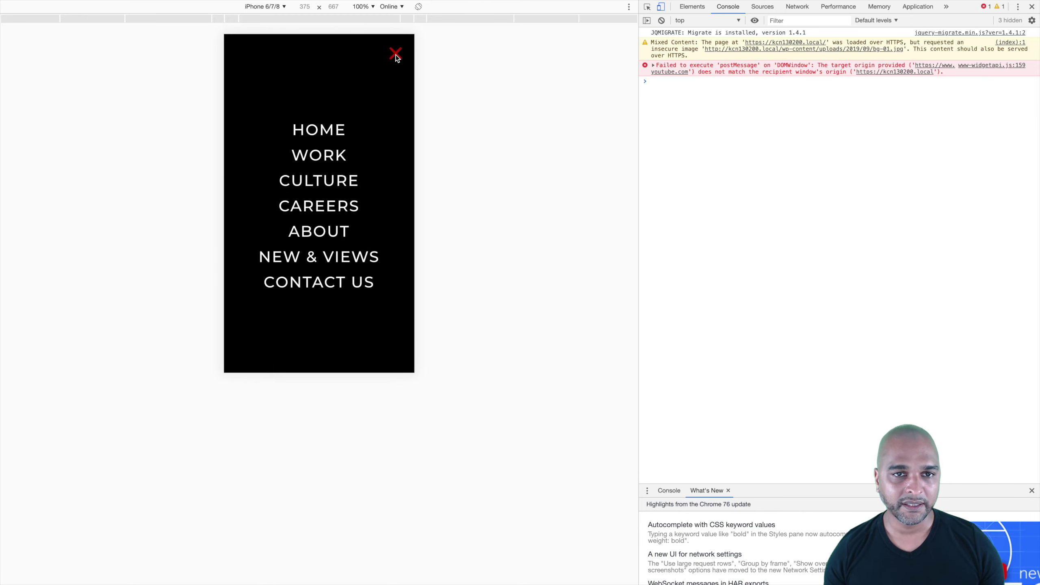
left_click(396, 54)
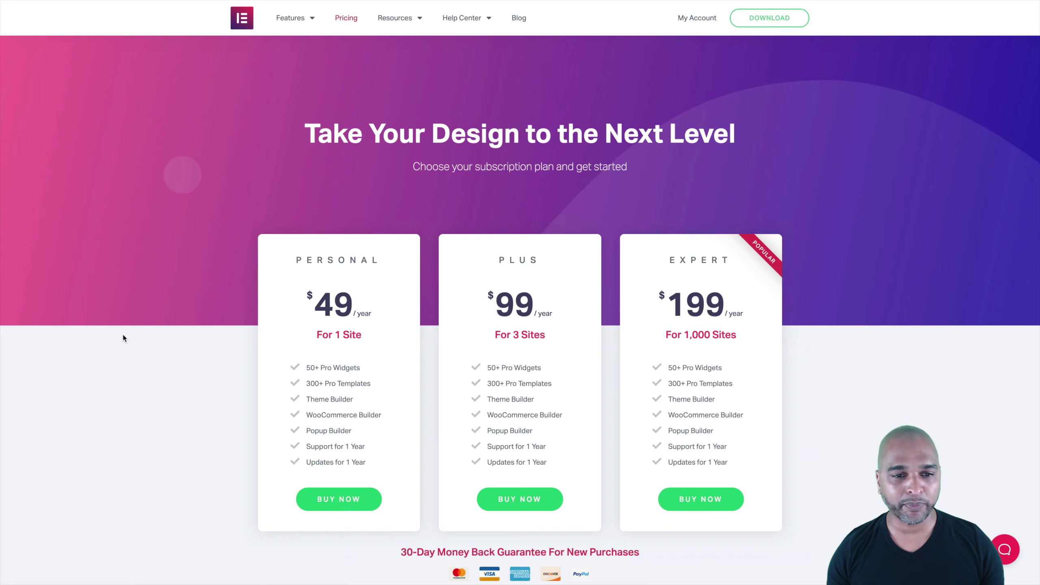
Review the Elementor pricing plans and the Free vs. Pro feature comparison.
scroll(122, 335, "down", 3)
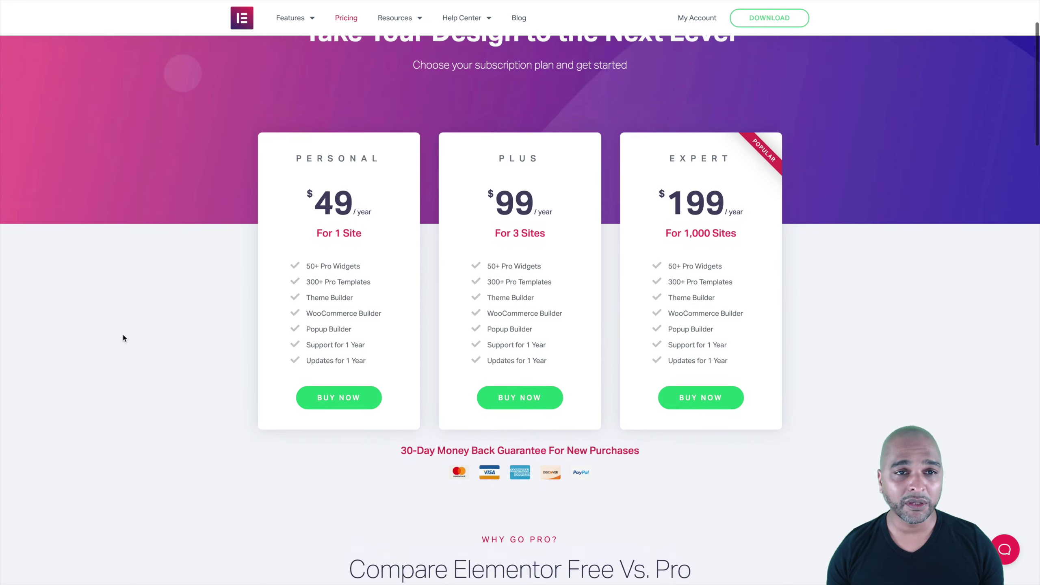
scroll(122, 335, "up", 2)
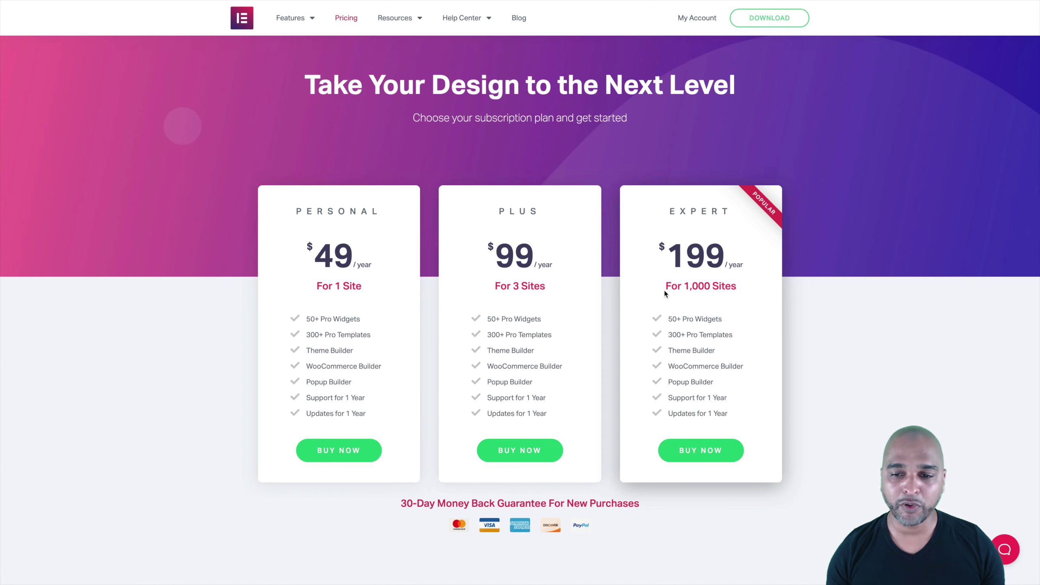
scroll(484, 287, "down", 10)
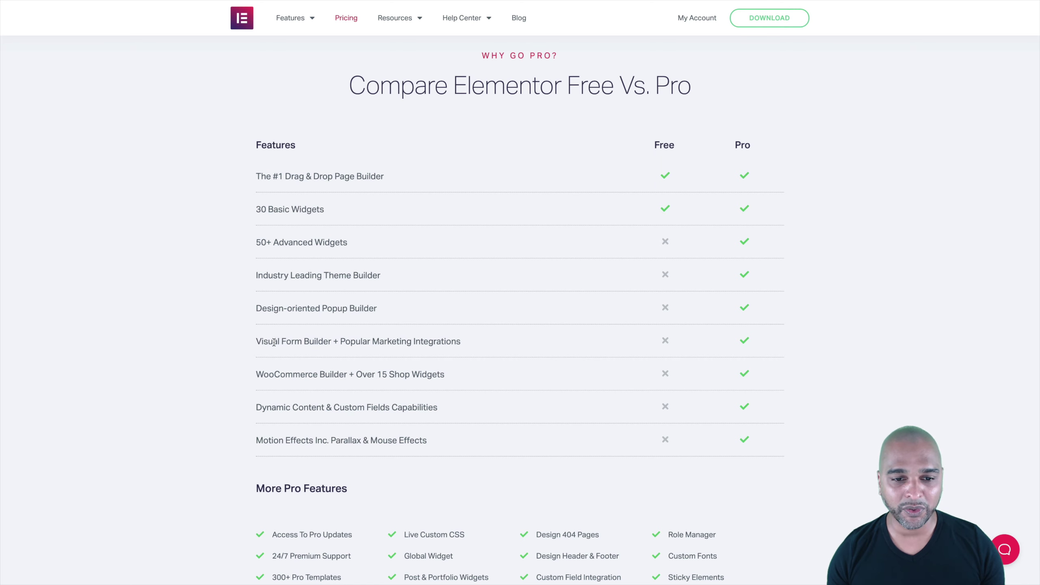
scroll(231, 332, "down", 1)
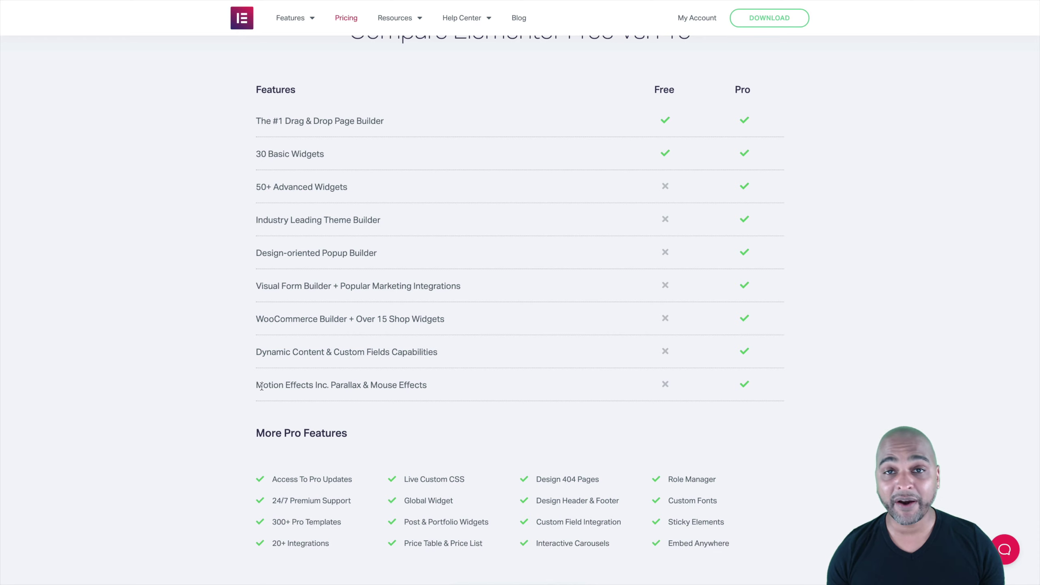
scroll(255, 324, "up", 5)
scroll(254, 320, "up", 3)
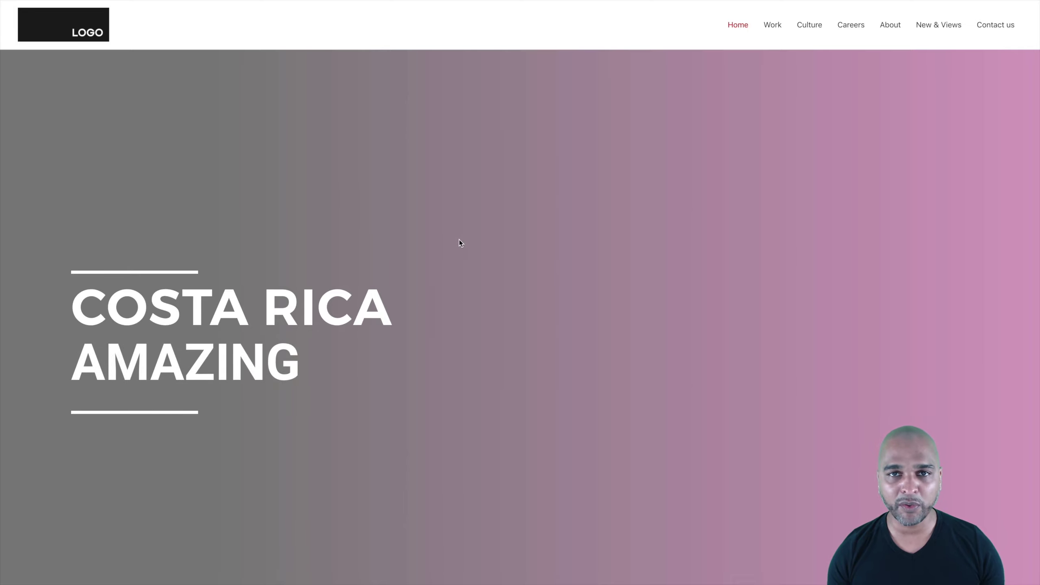
In the WordPress menu editor, check the Work item's link settings and save the Main Menu.
key("ctrl+Tab")
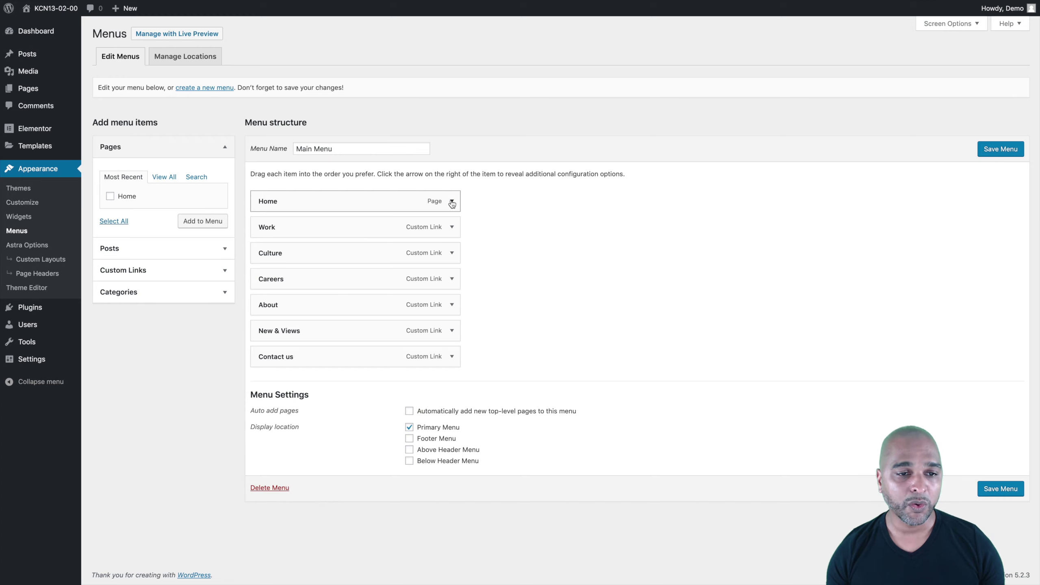
left_click(452, 228)
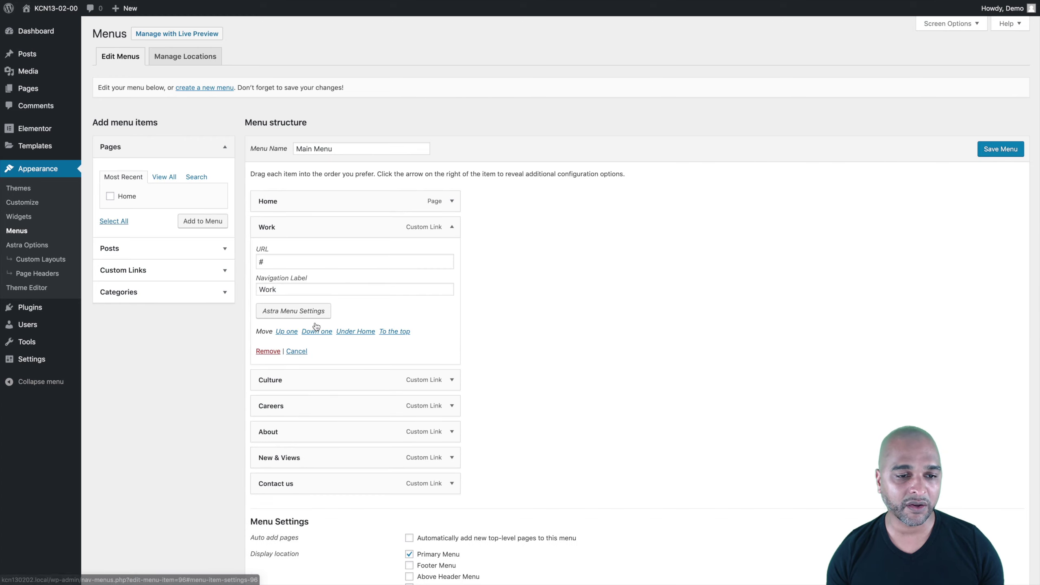
left_click(451, 227)
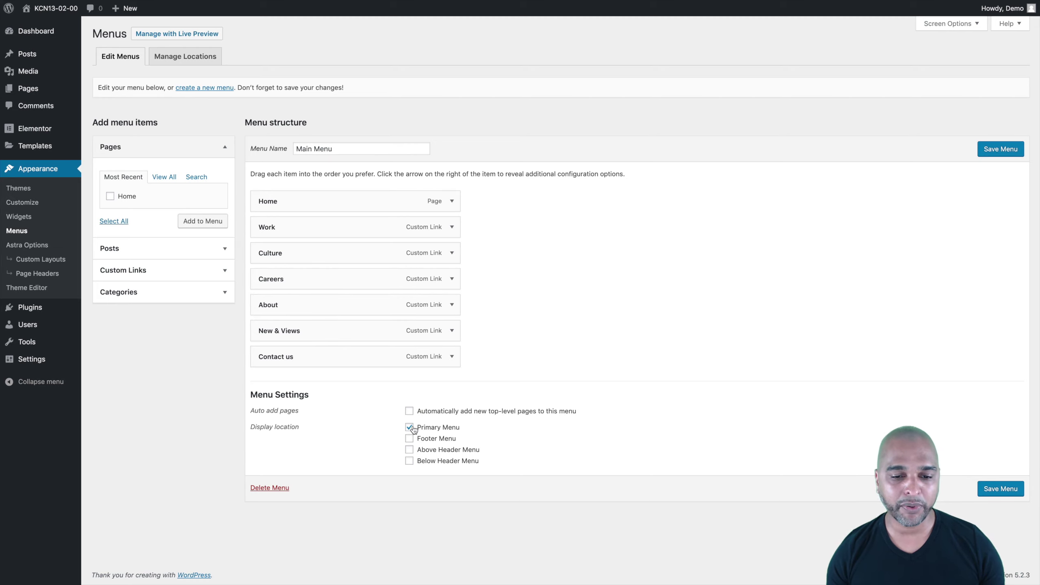
left_click(1001, 149)
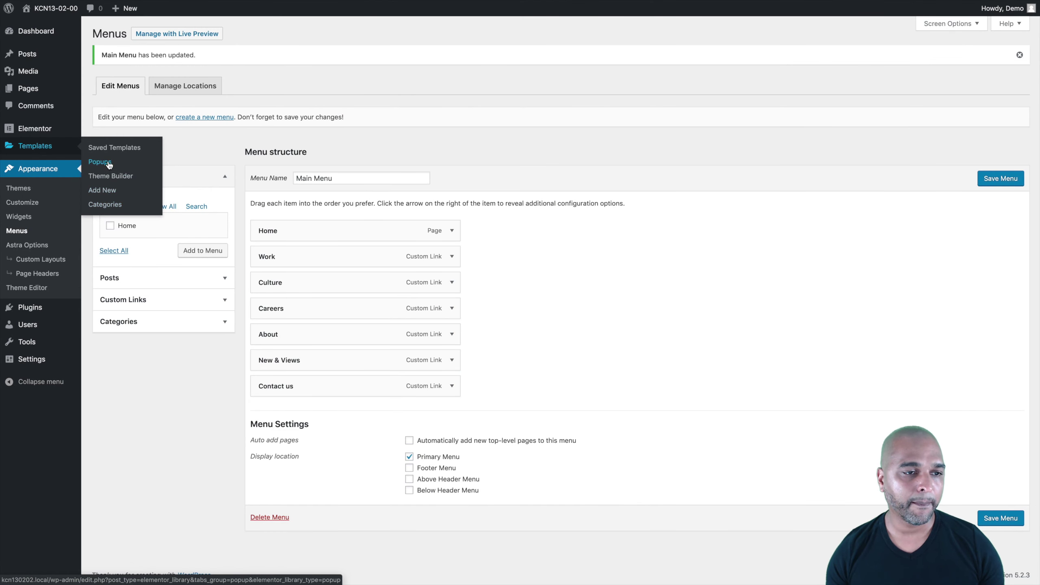
Create a new Popup template named "Fullscreen Menu" and dismiss the template library to start from a blank popup.
left_click(109, 163)
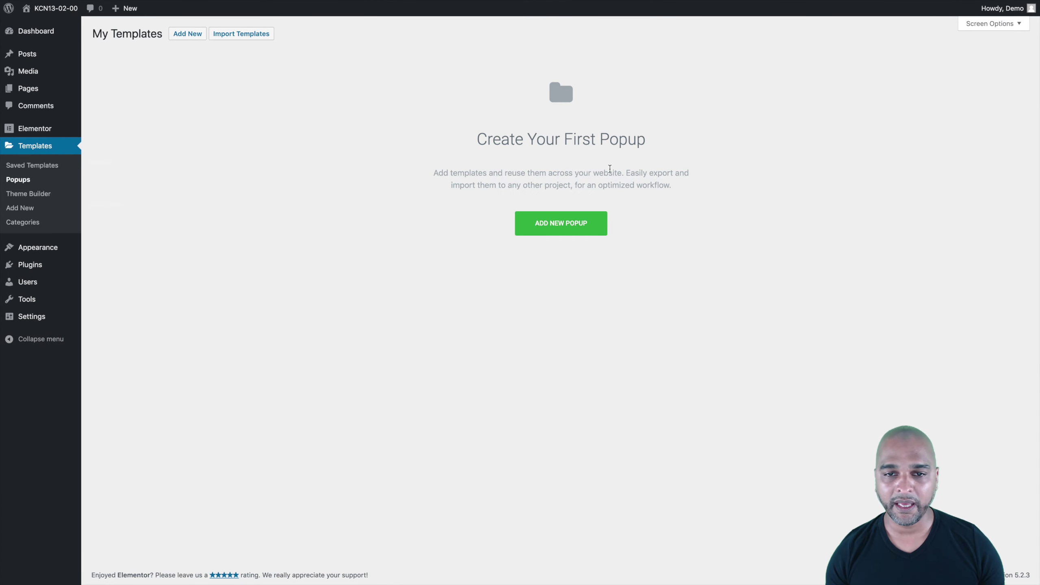
left_click(547, 232)
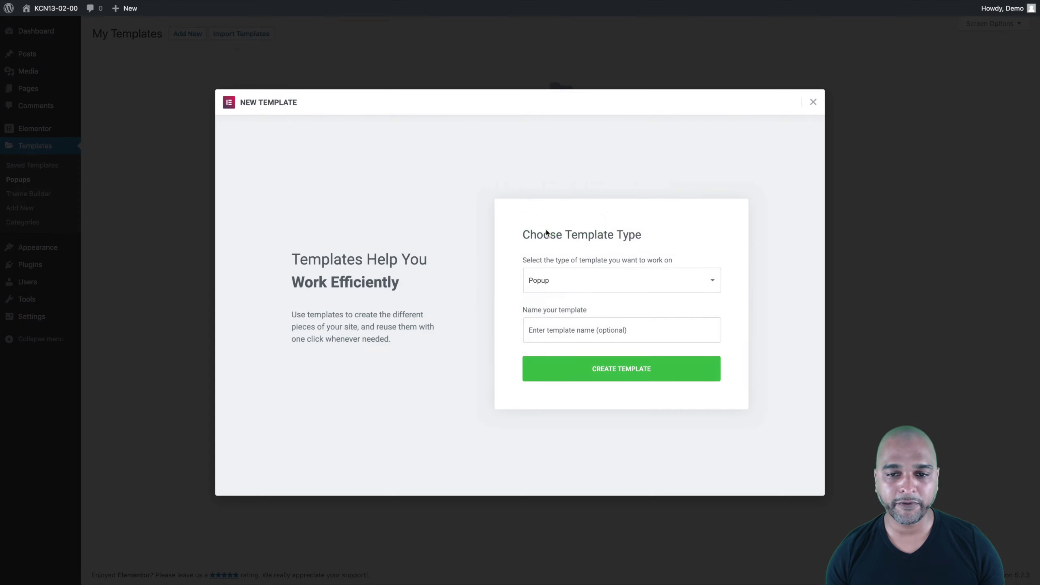
left_click(534, 283)
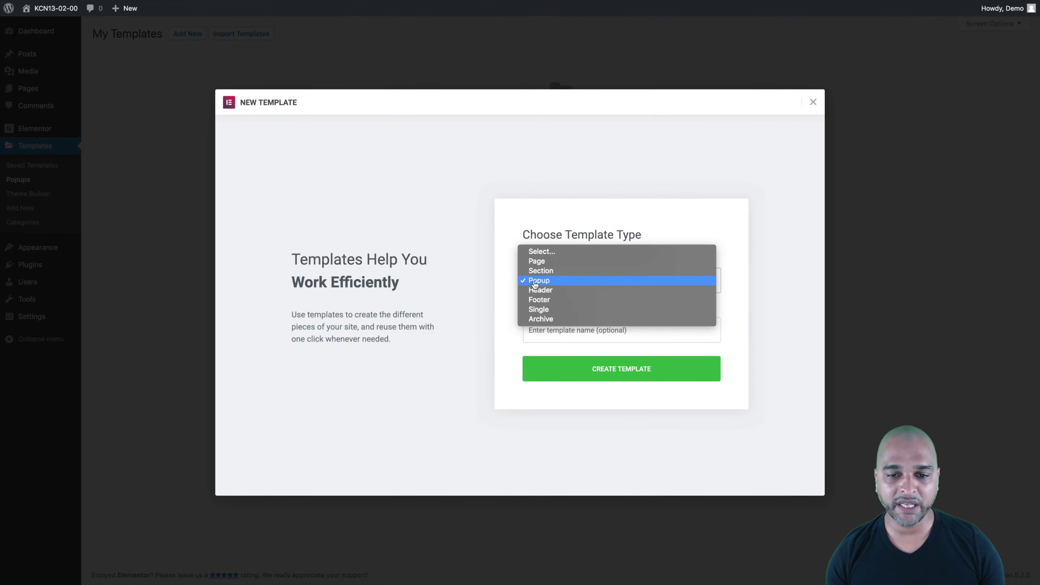
left_click(539, 279)
left_click(543, 335)
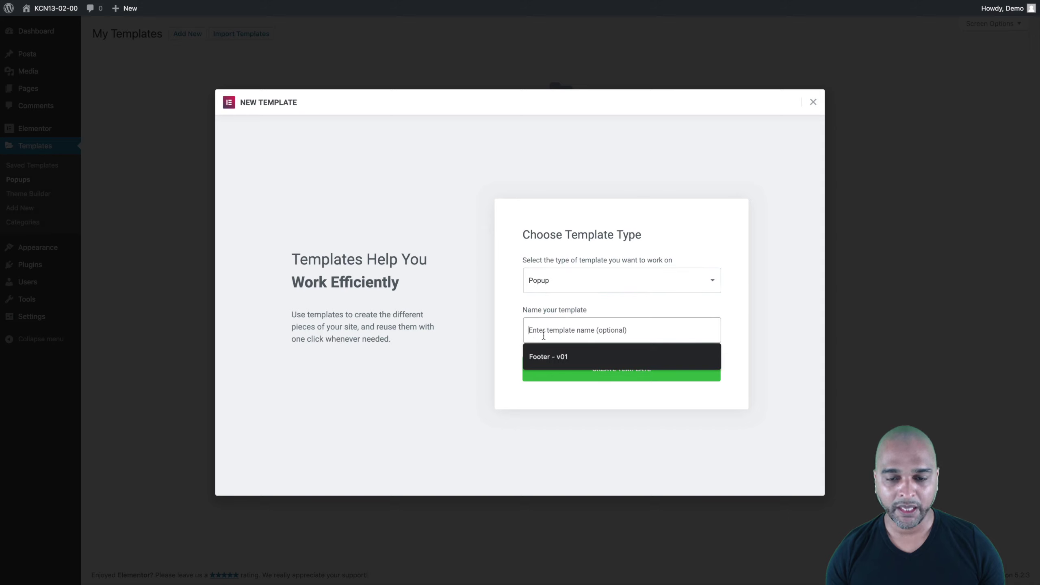
type("Fullsc")
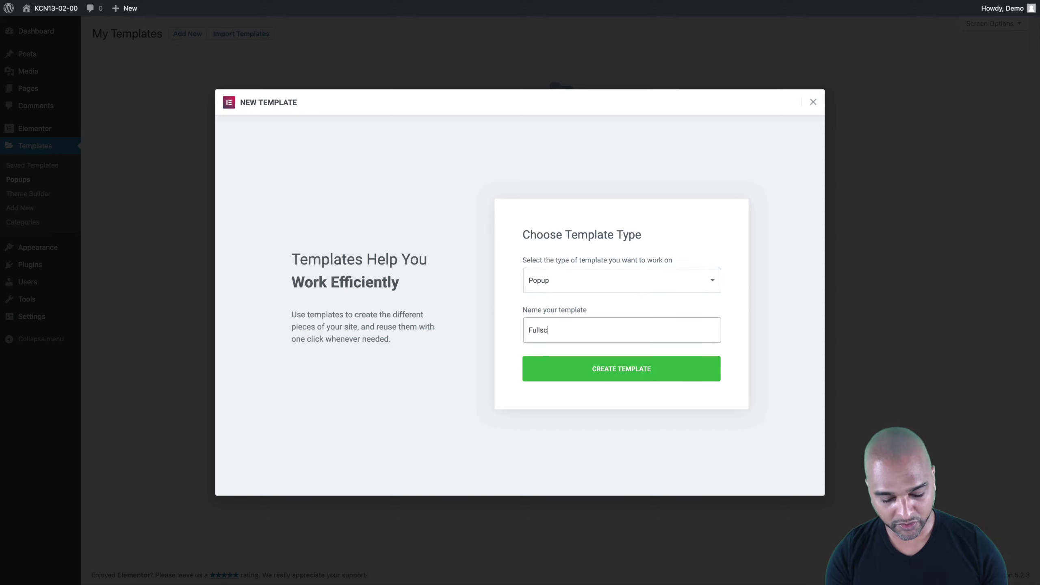
type("reen Men")
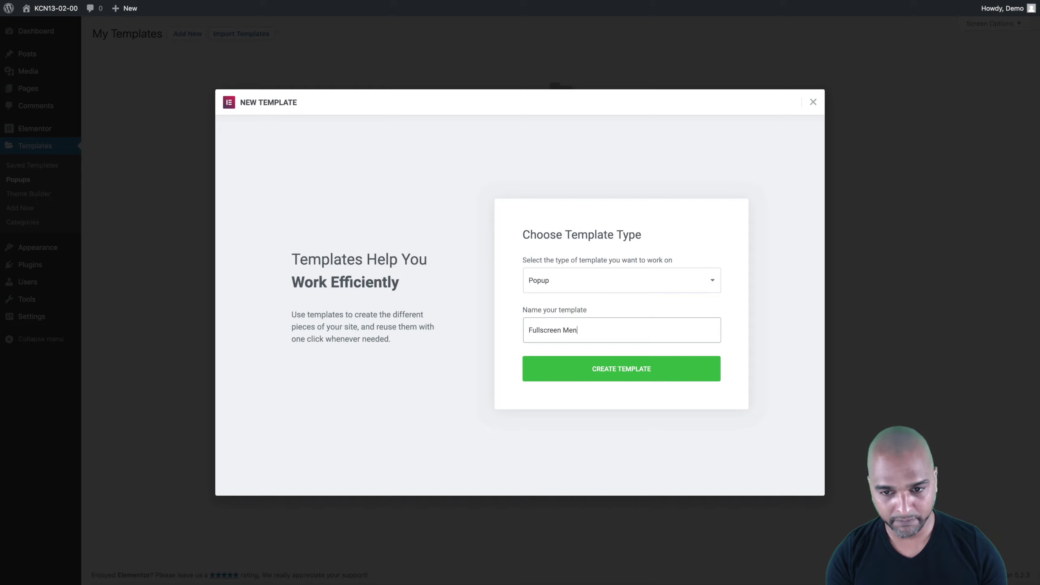
type("u")
left_click(579, 375)
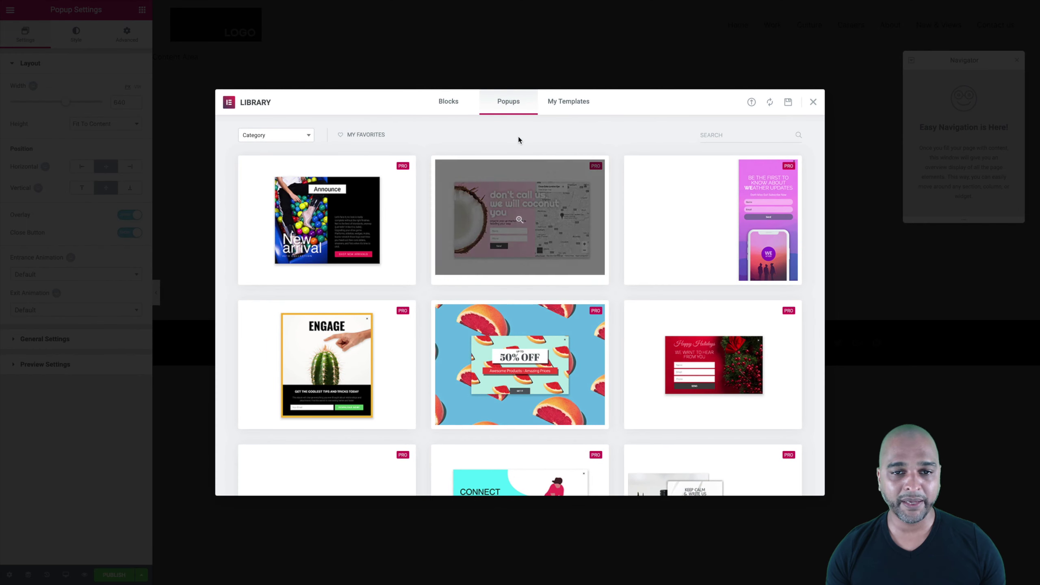
left_click(813, 103)
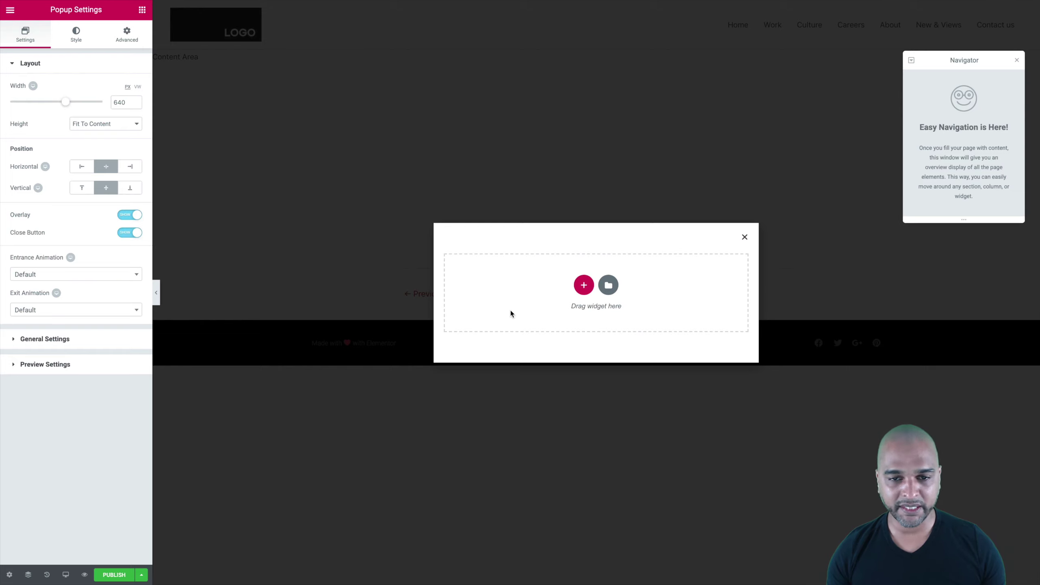
Set the popup's width to 100 VW.
left_click(138, 88)
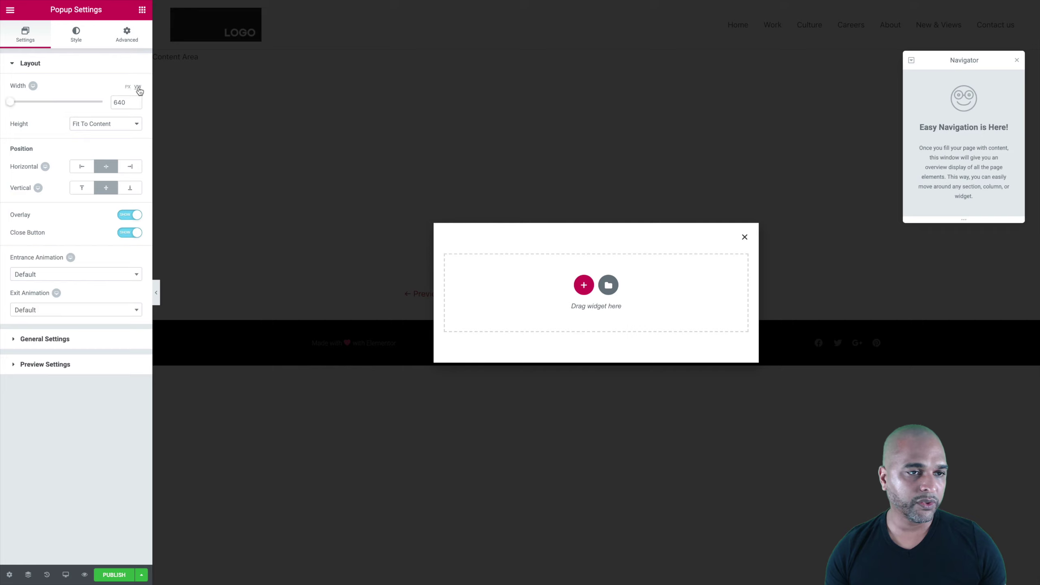
double_click(118, 99)
type("100")
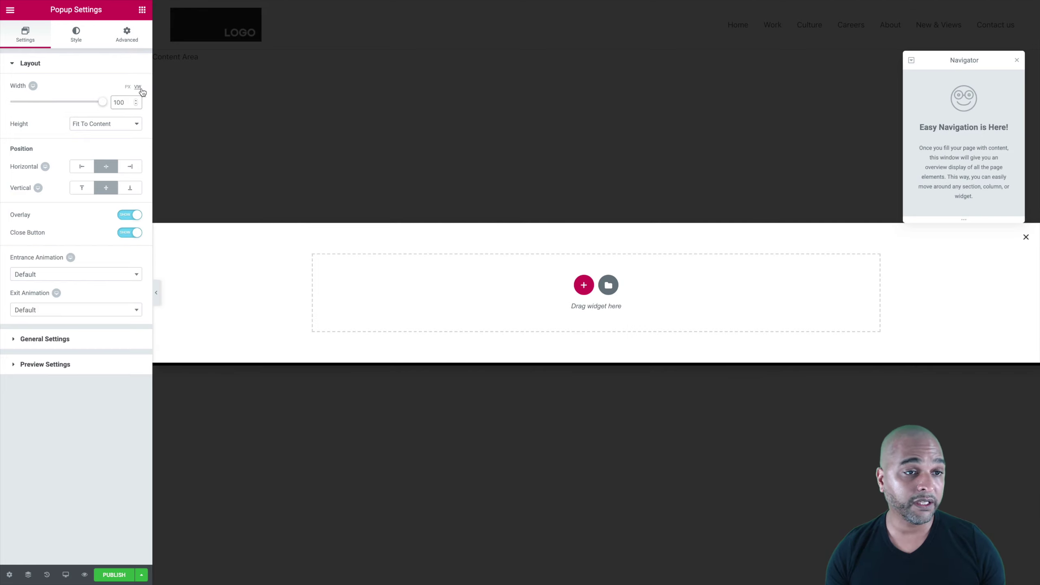
Switch the popup's height to Custom and set it to 100 VH.
left_click(83, 128)
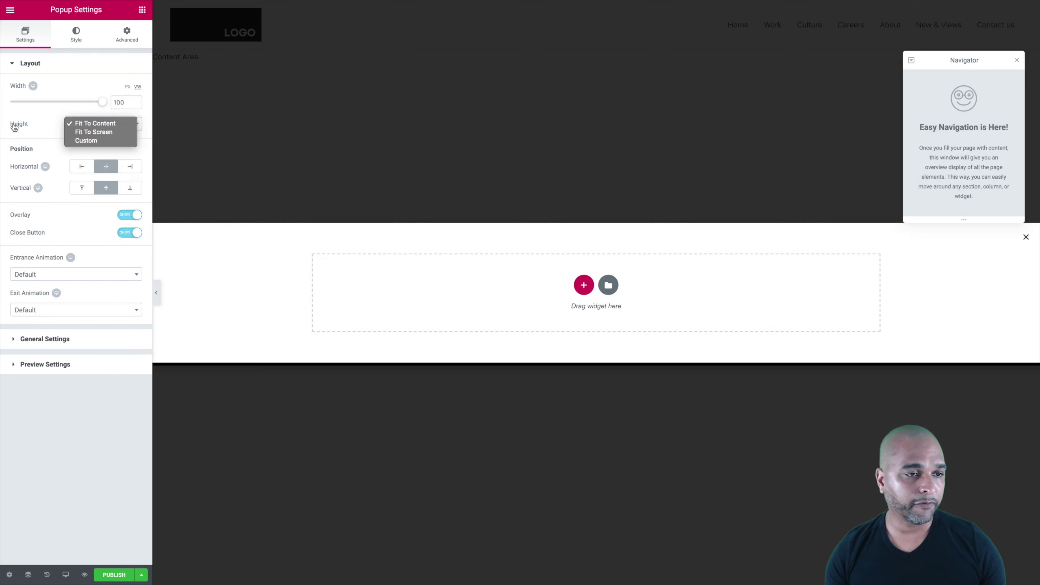
left_click(82, 141)
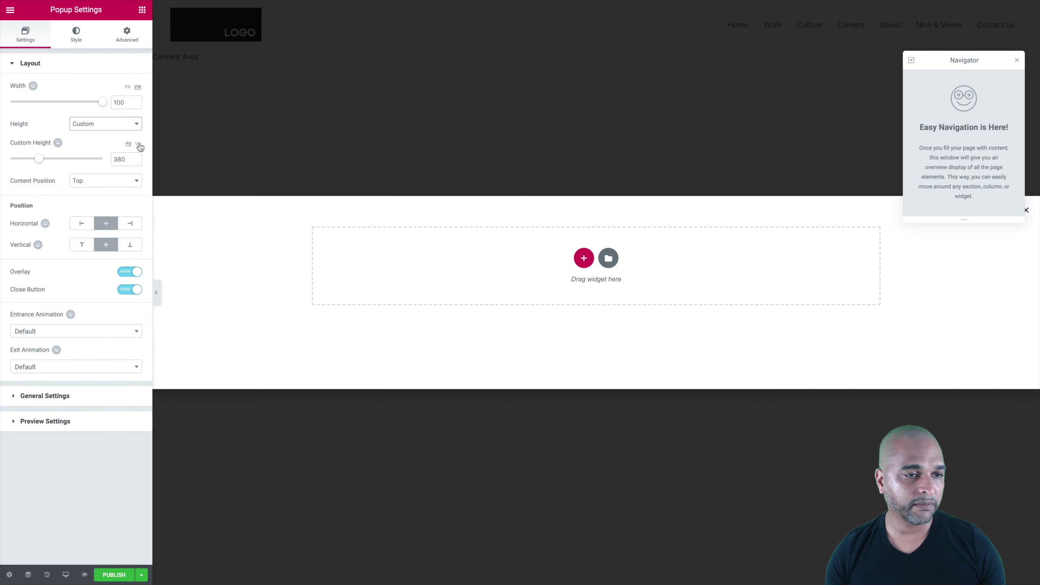
left_click(115, 164)
double_click(115, 163)
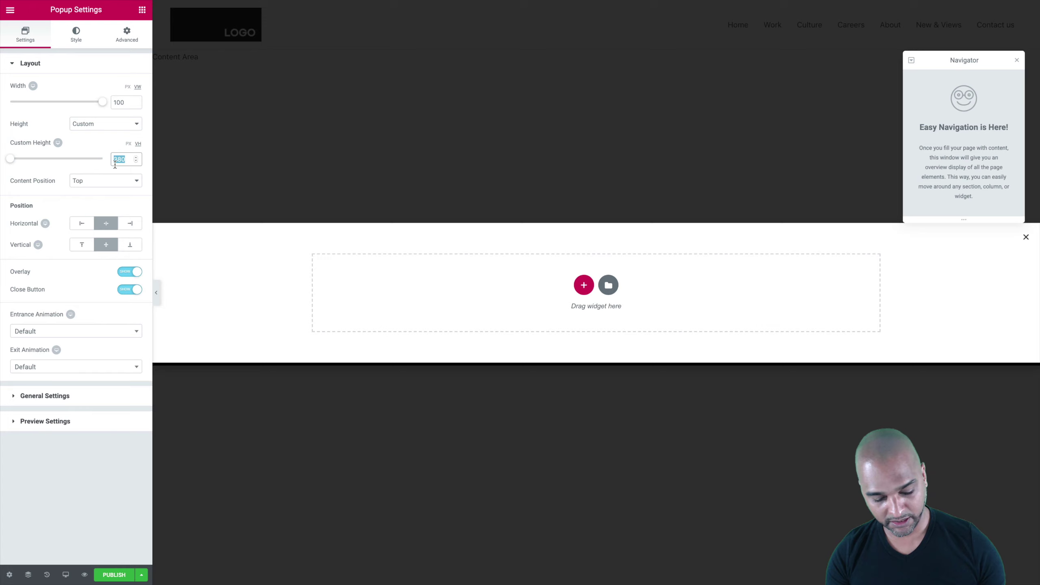
type("100")
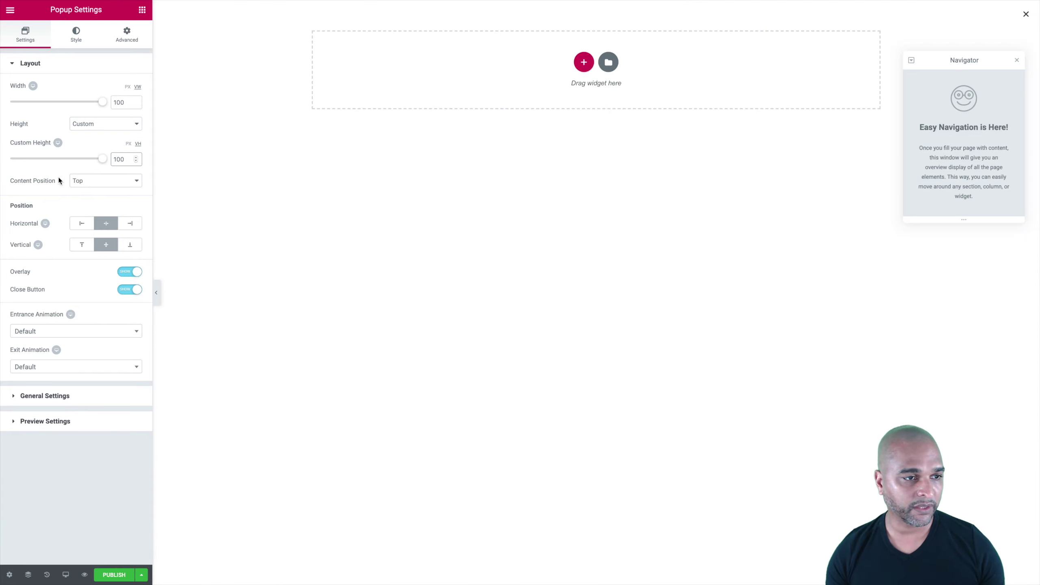
Set the popup's content position to Center and turn off its overlay.
left_click(76, 184)
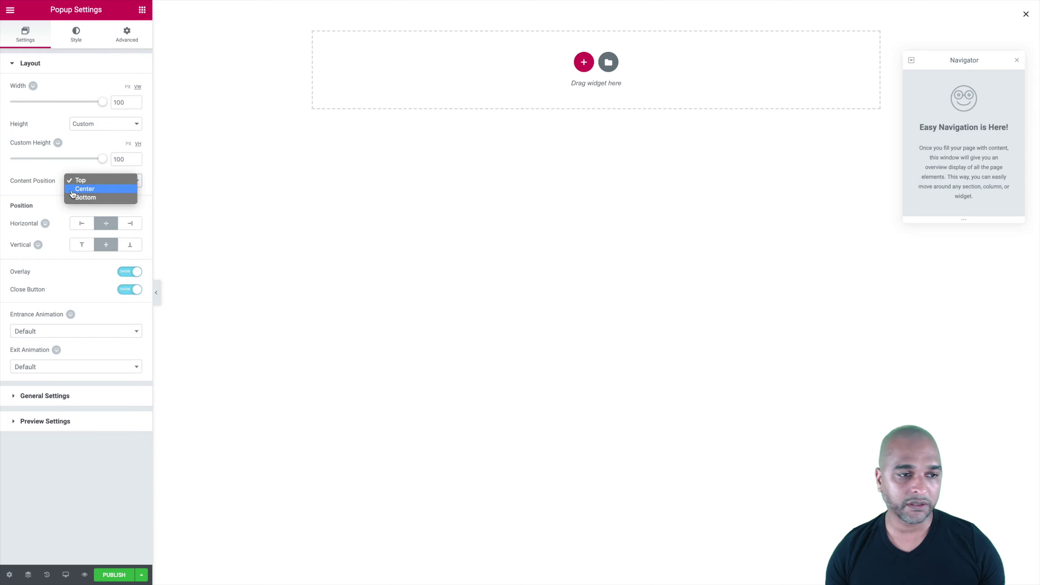
left_click(85, 190)
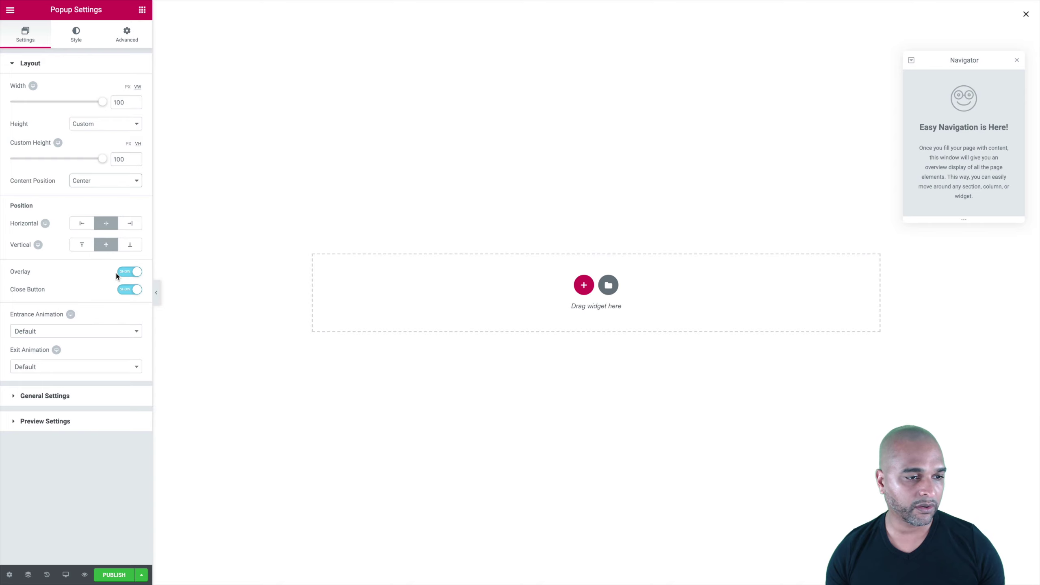
left_click(129, 274)
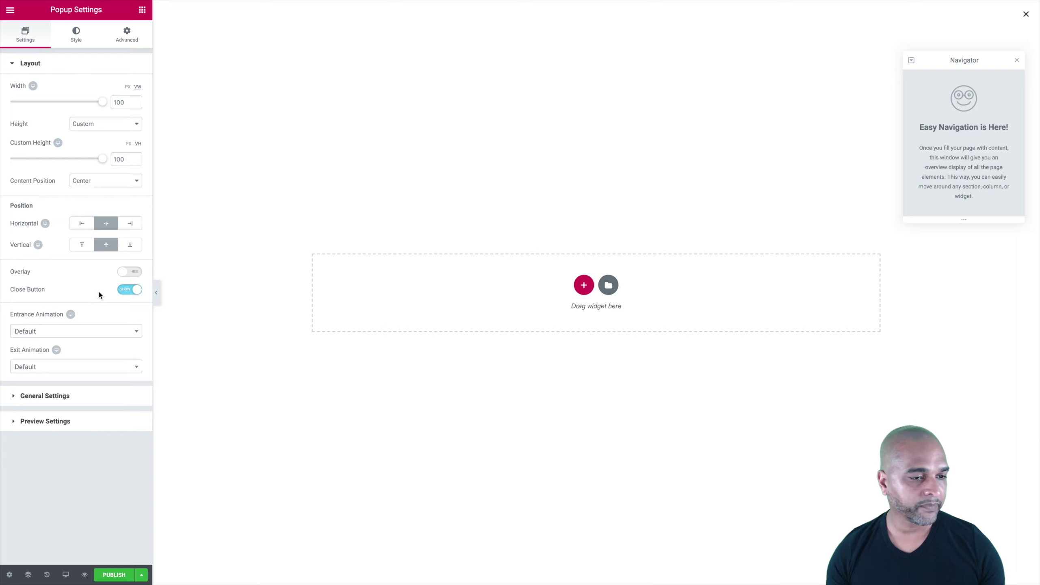
Set the popup's entrance animation to Slide In Down and open the exit animation choices at the Sliding group.
left_click(80, 336)
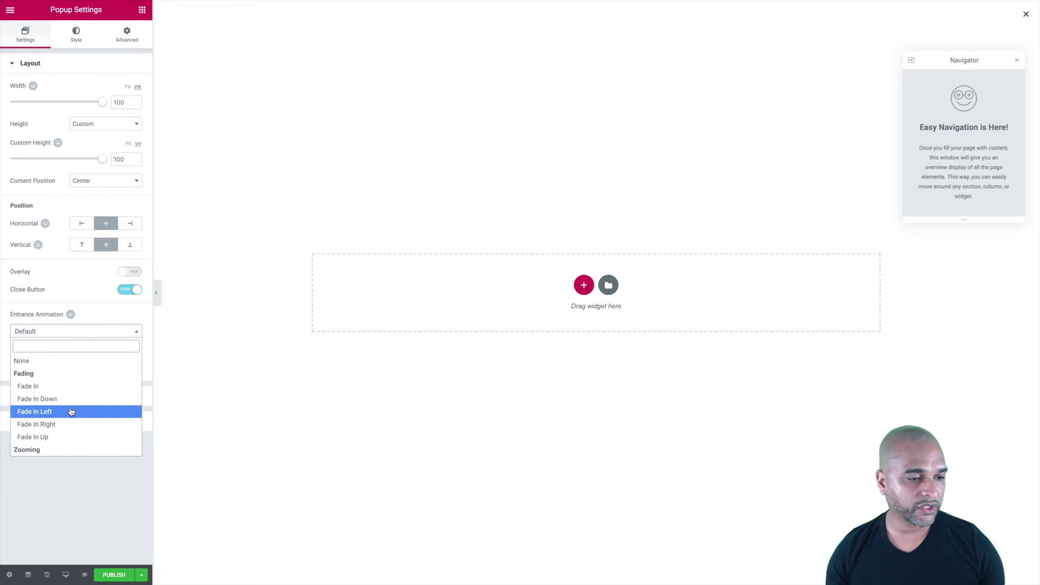
scroll(69, 411, "down", 5)
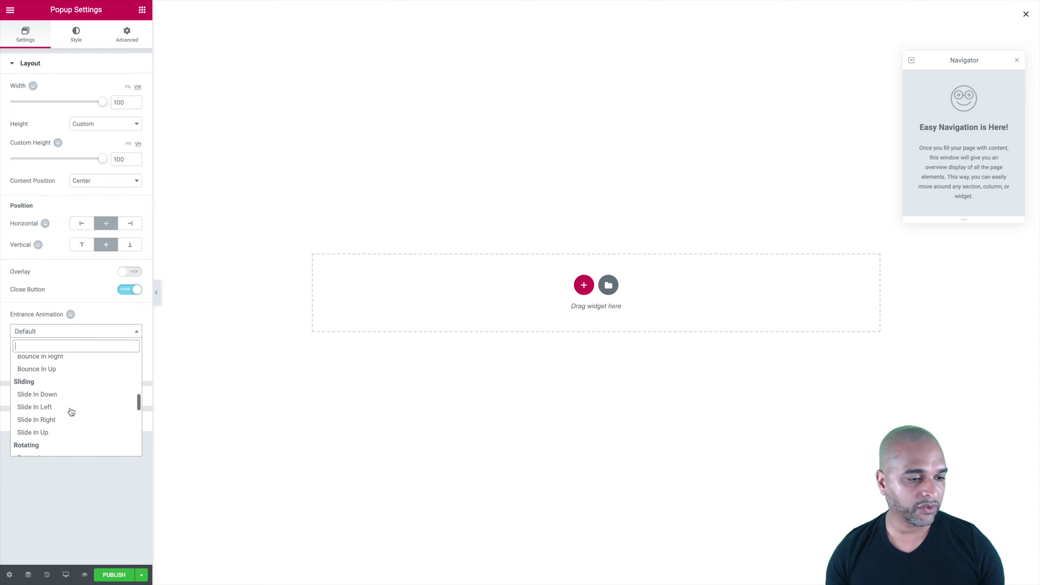
left_click(43, 394)
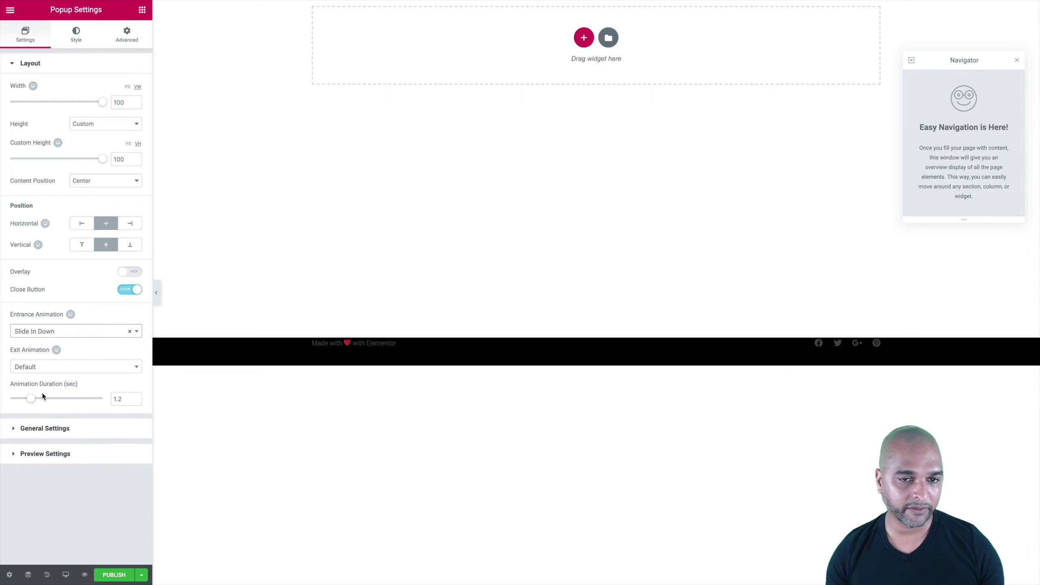
left_click(33, 366)
scroll(51, 453, "down", 2)
scroll(50, 452, "down", 4)
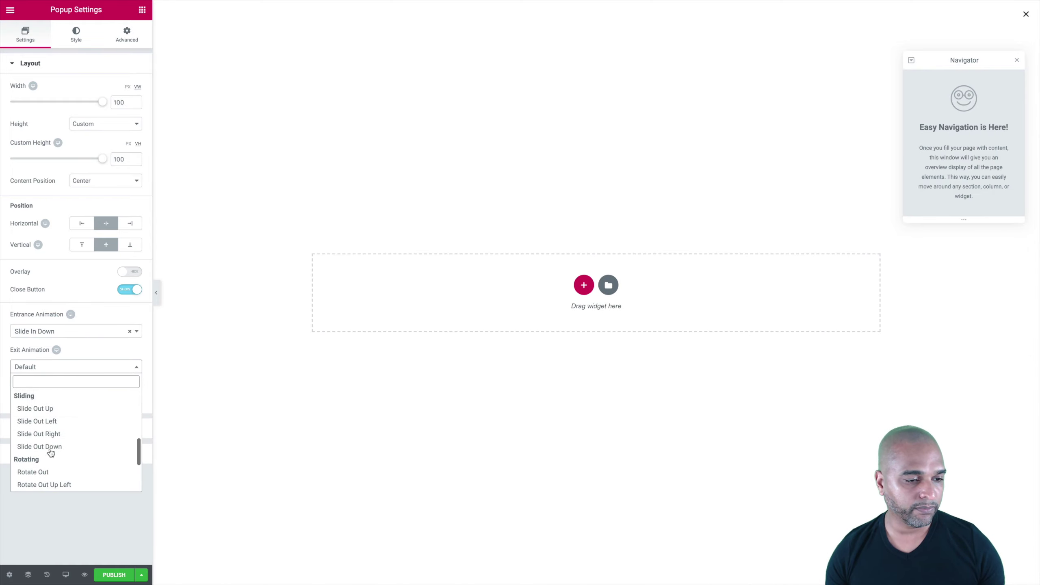
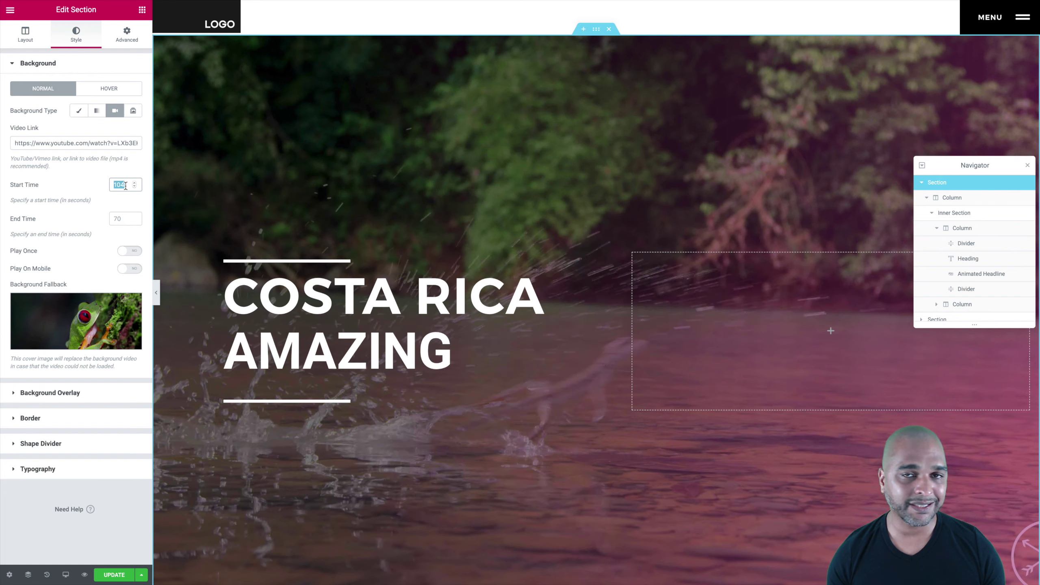
Apply a start time of 104 seconds to the hero section's background video and update the page.
left_click(87, 188)
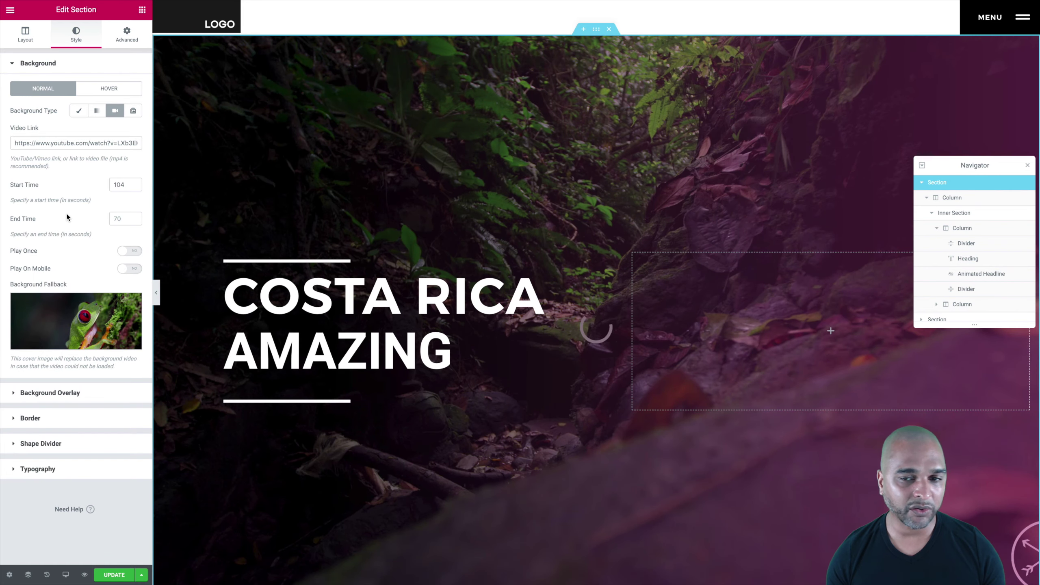
left_click(115, 574)
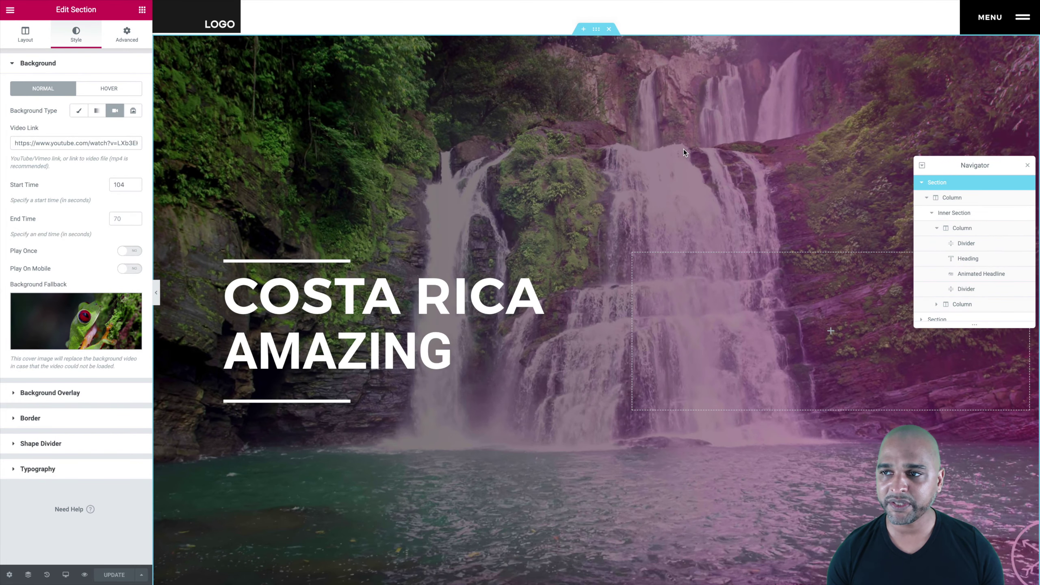
scroll(683, 149, "down", 2)
scroll(683, 152, "up", 2)
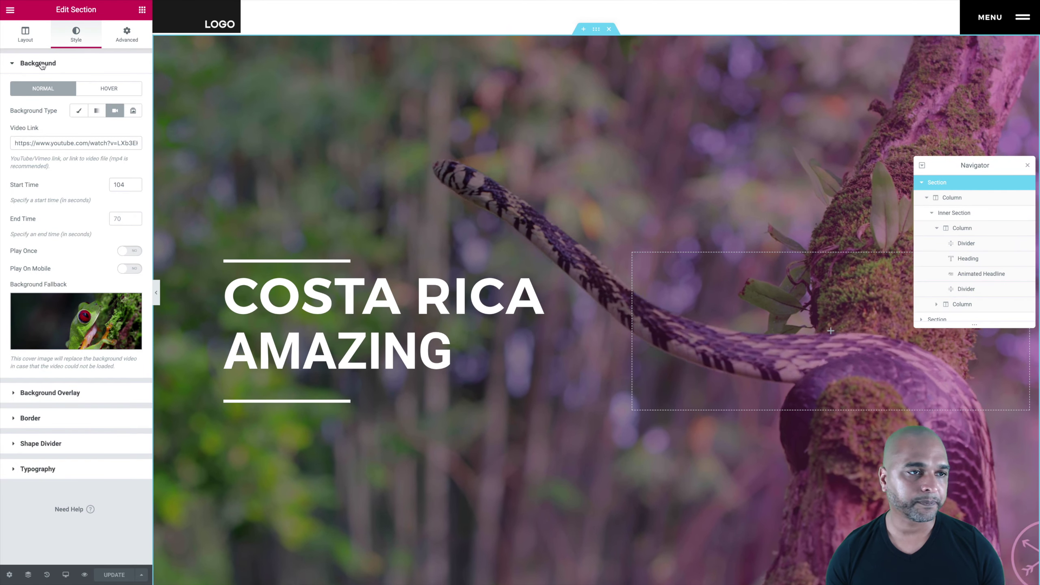
Try a minimum height of 105 VH on the hero section and return it to 100 VH.
left_click(20, 43)
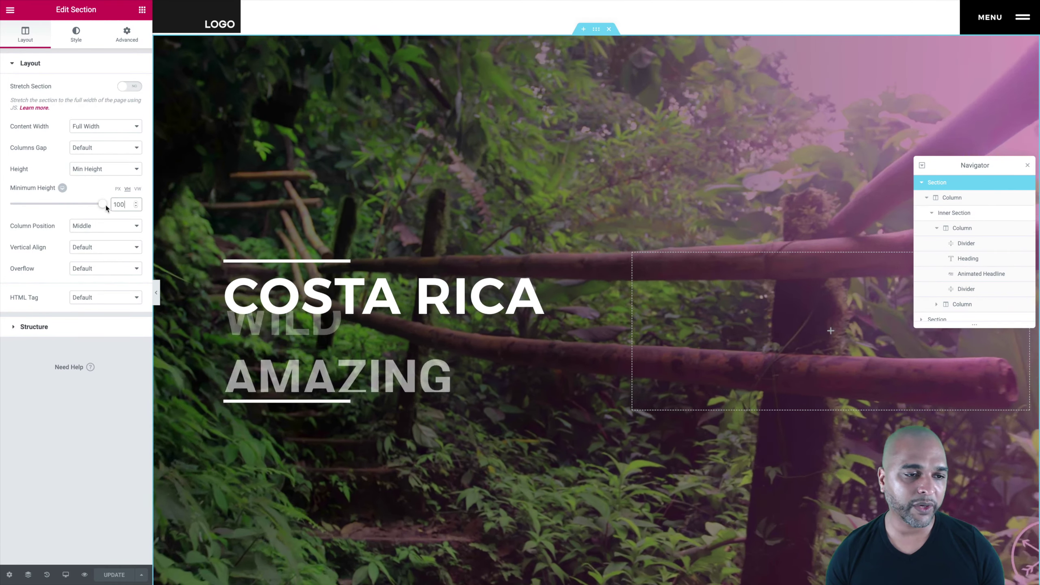
left_click(107, 210)
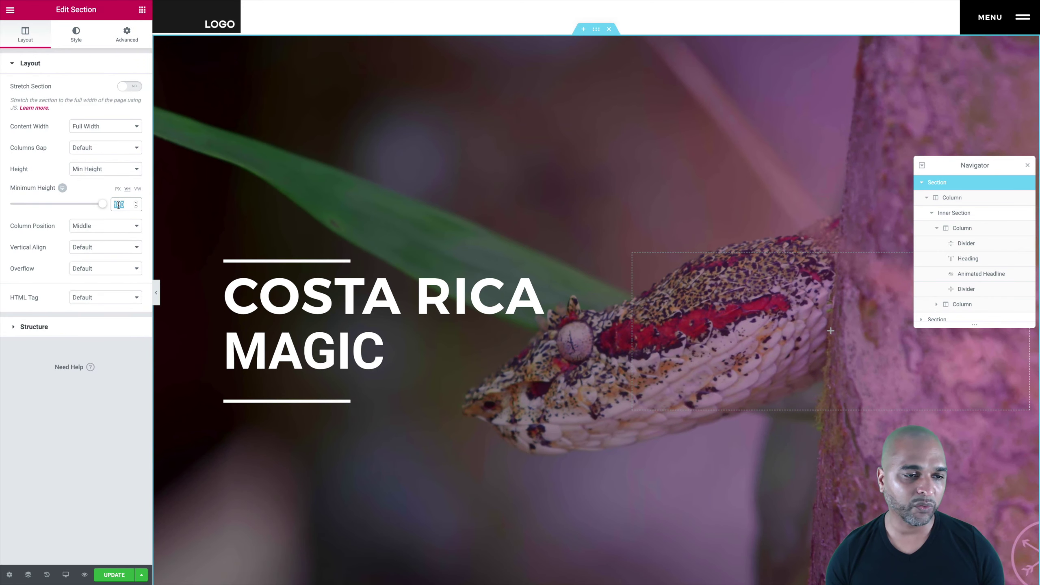
type("105")
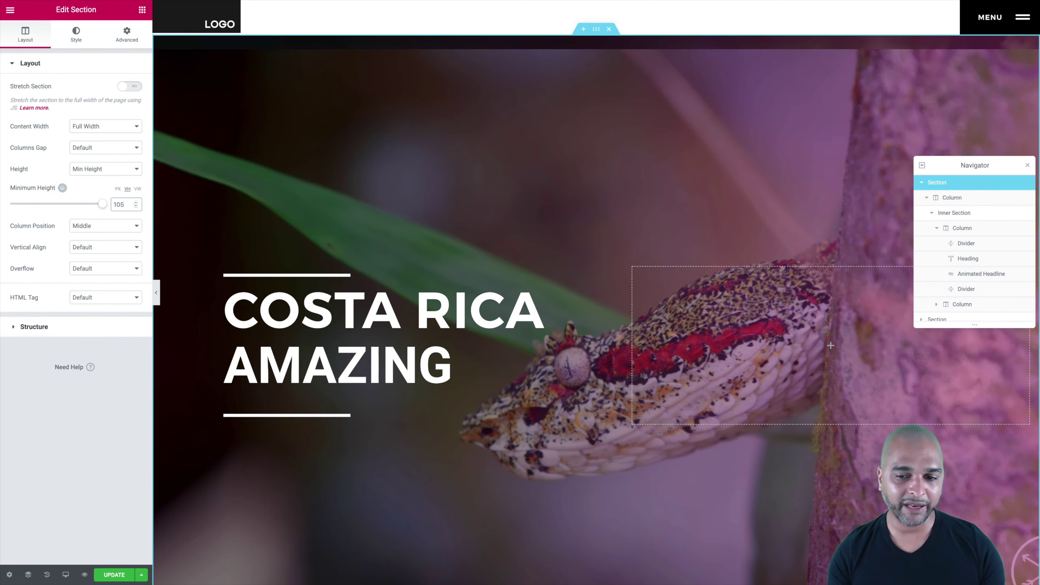
scroll(352, 324, "down", 3)
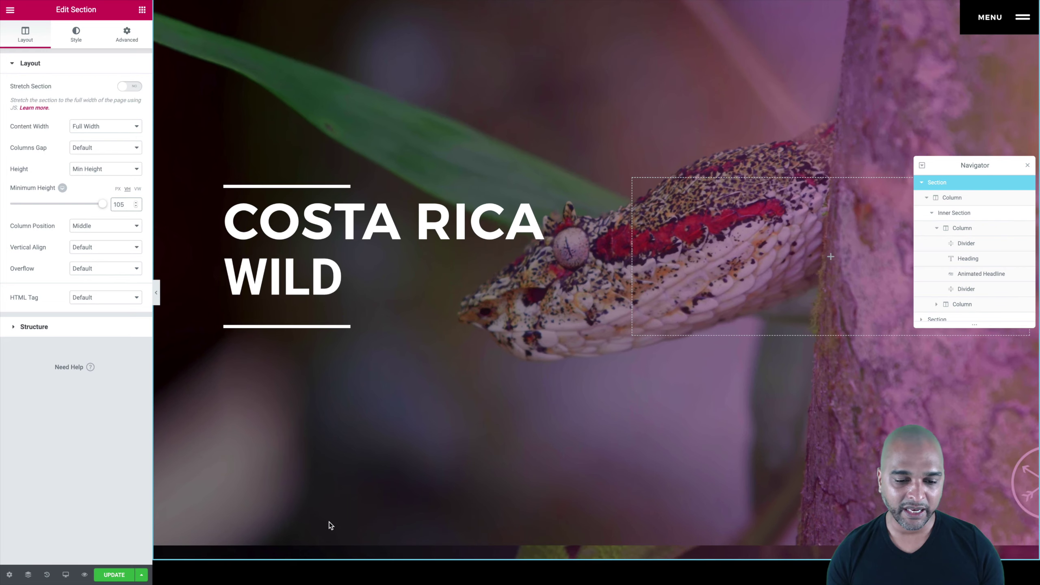
scroll(275, 367, "up", 3)
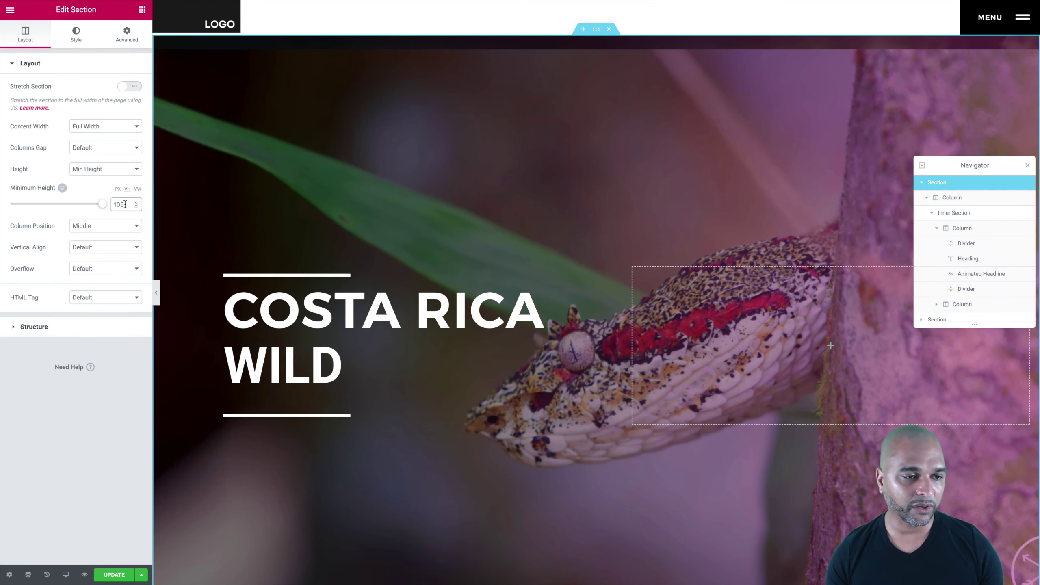
type("100")
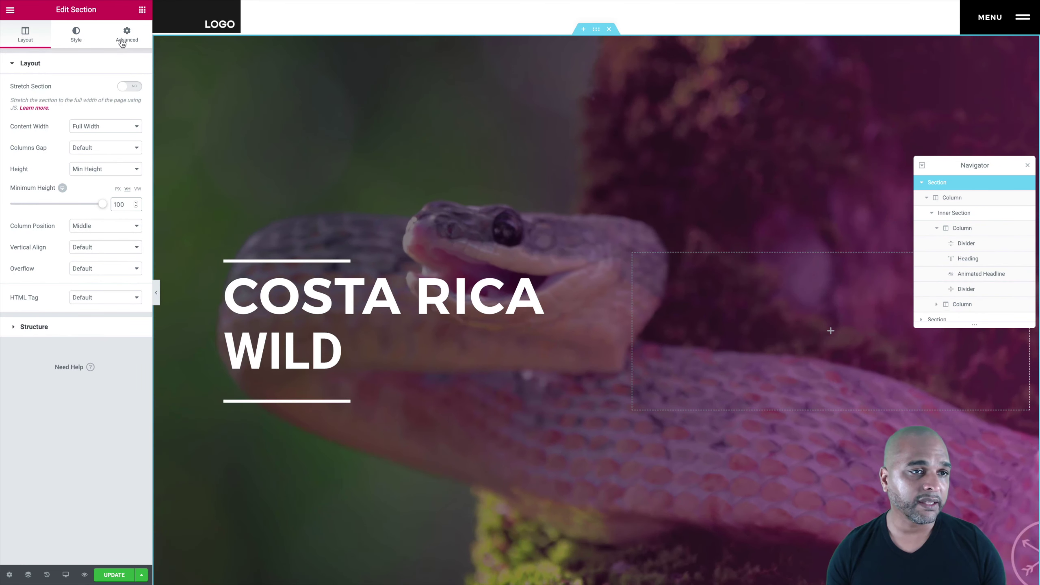
Try negative top margins between -68 and -63 px on the hero section to pull it up behind the header.
left_click(125, 42)
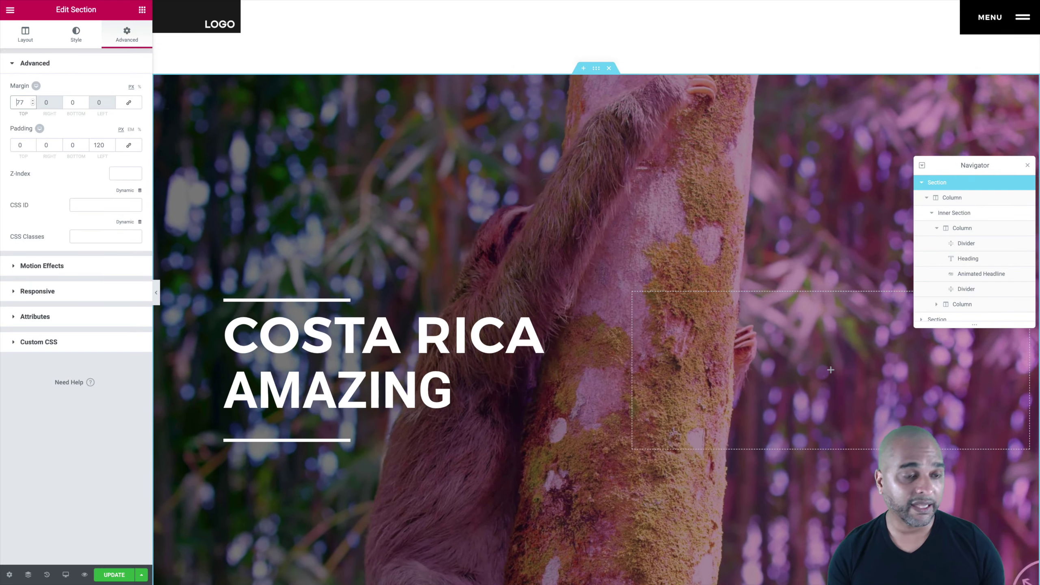
type("-68")
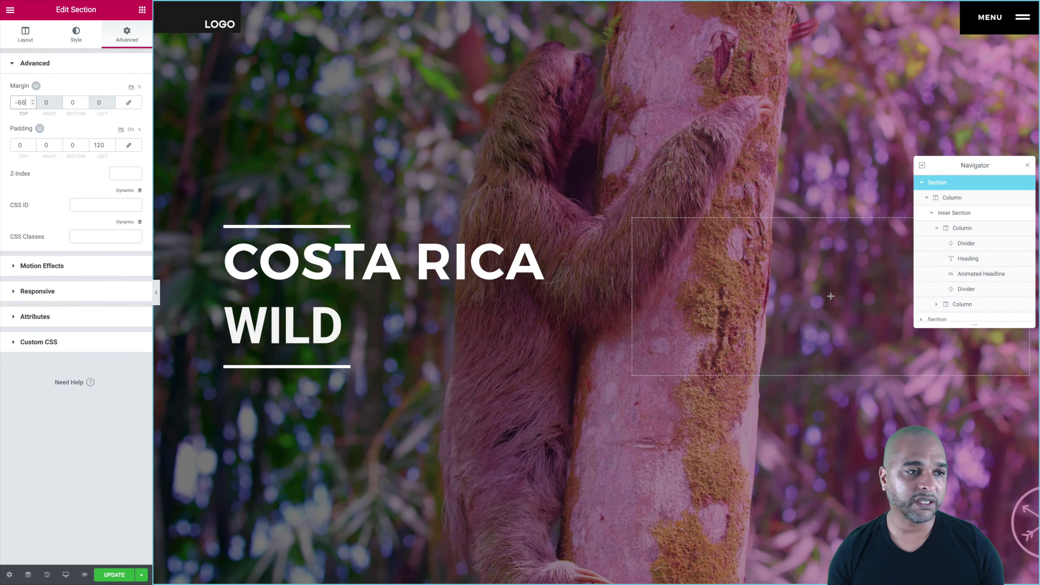
key("Down")
key("Down")
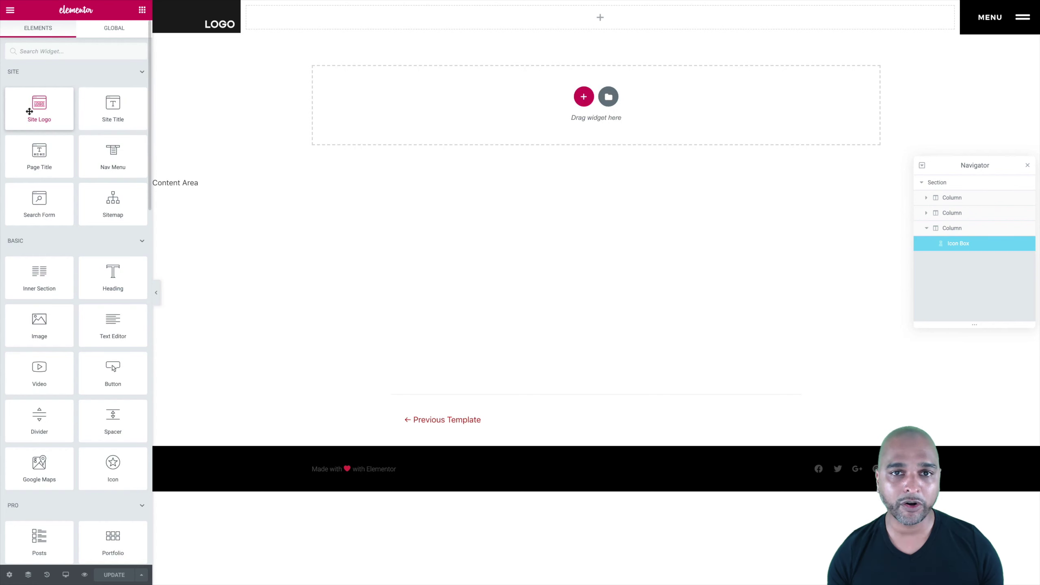
left_click(596, 9)
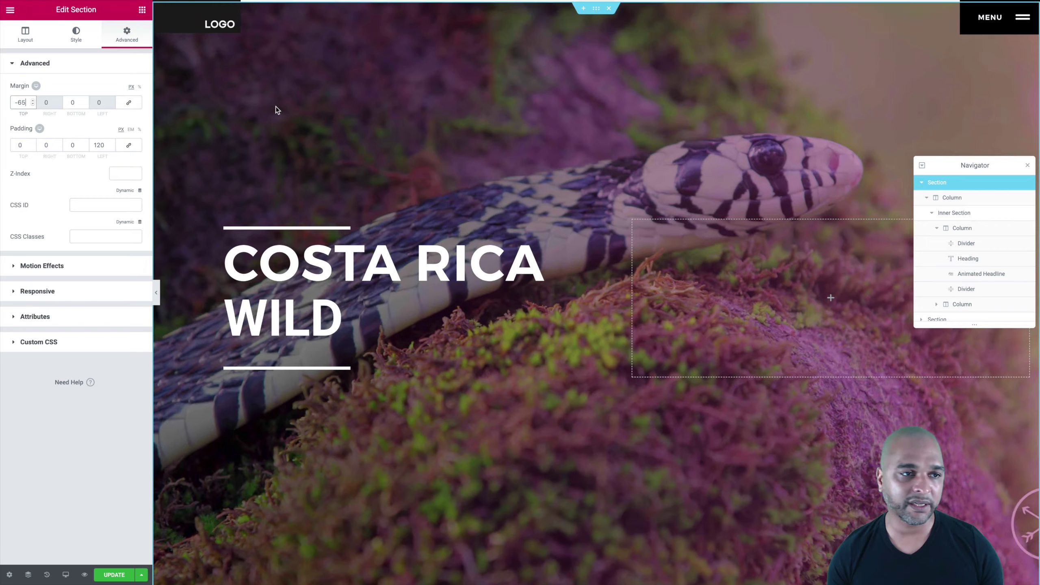
key("Down")
key("Down")
key("Down")
key("Down")
key("Down")
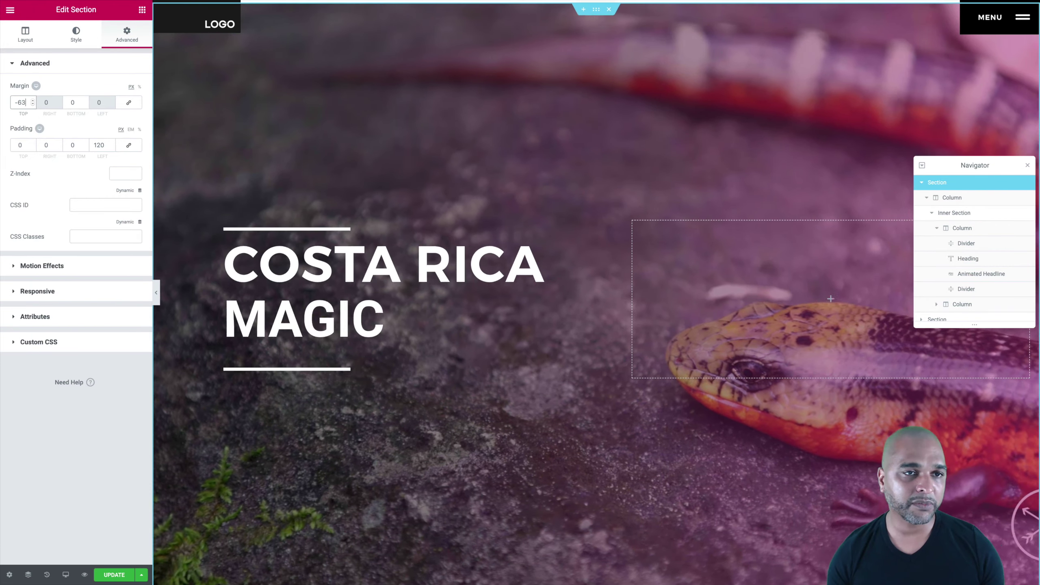
key("Down")
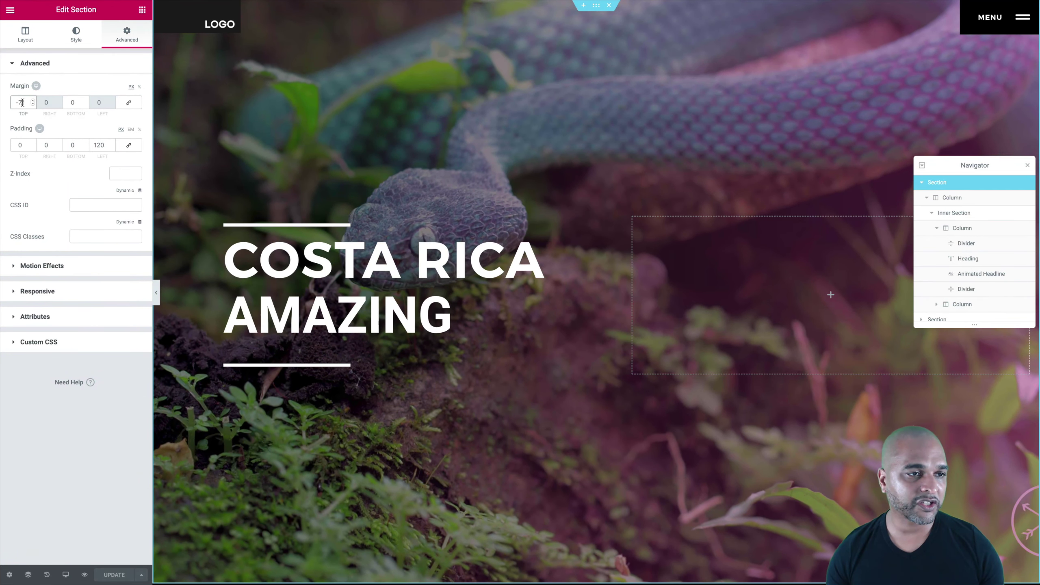
Set the hero section's top margin to -77 px and save the page.
type("3")
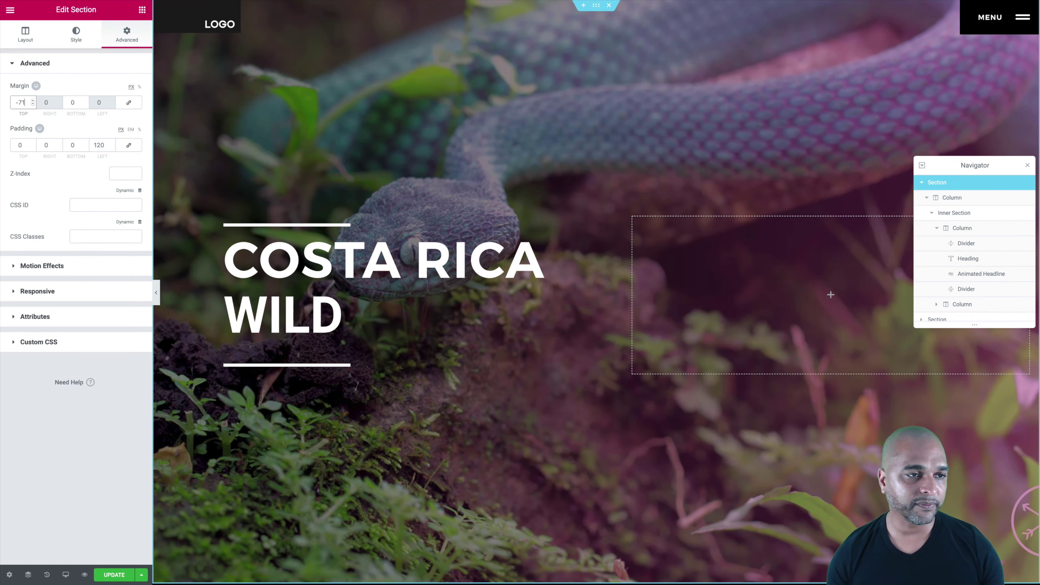
key("BackSpace")
type("7")
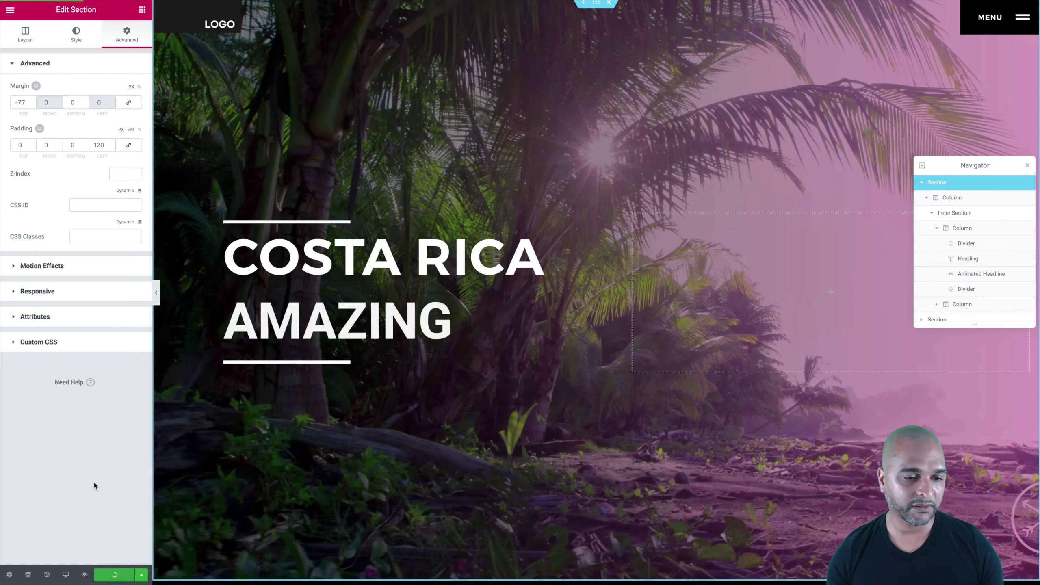
key("ctrl+s")
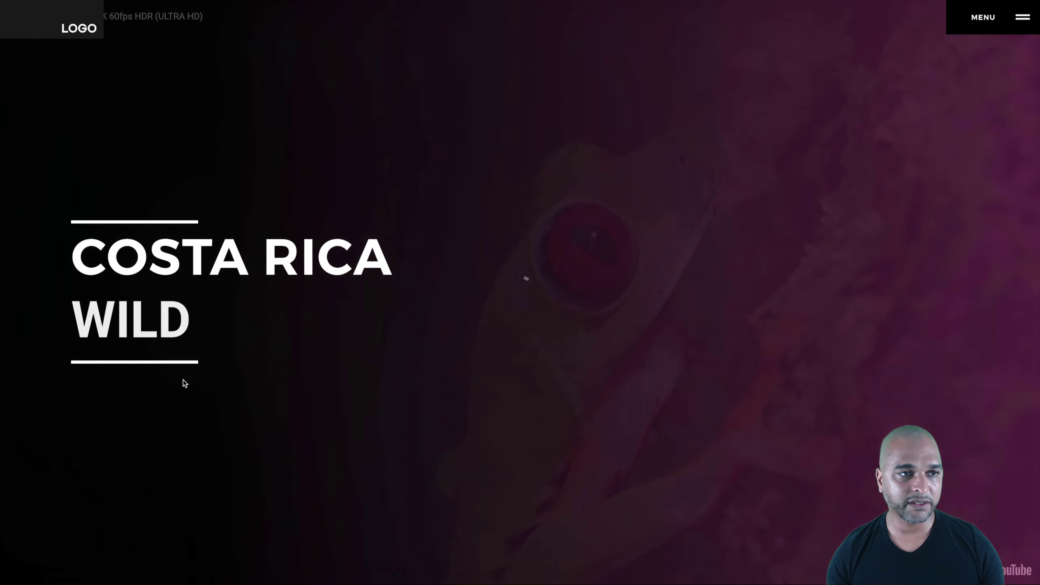
Test opening and closing the fullscreen menu on the live desktop page.
left_click(981, 20)
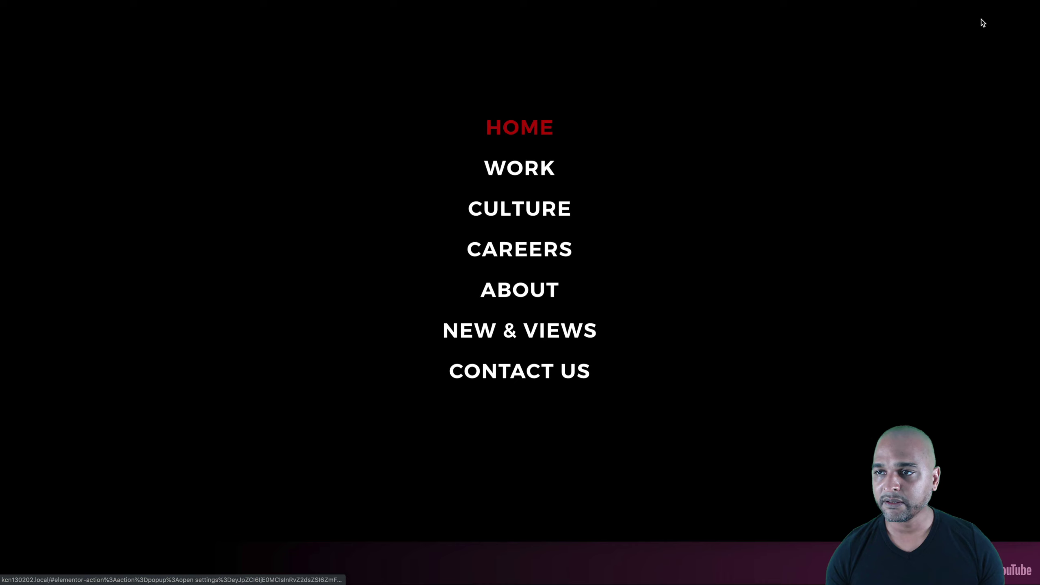
left_click(1021, 21)
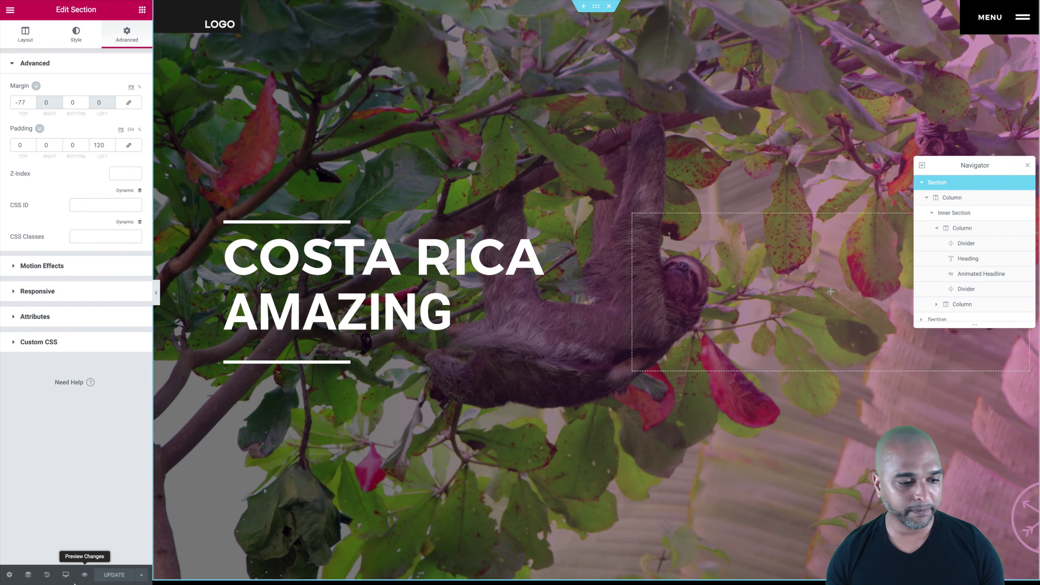
Preview the hero section and header in the tablet and mobile responsive views of the editor.
left_click(65, 574)
left_click(27, 531)
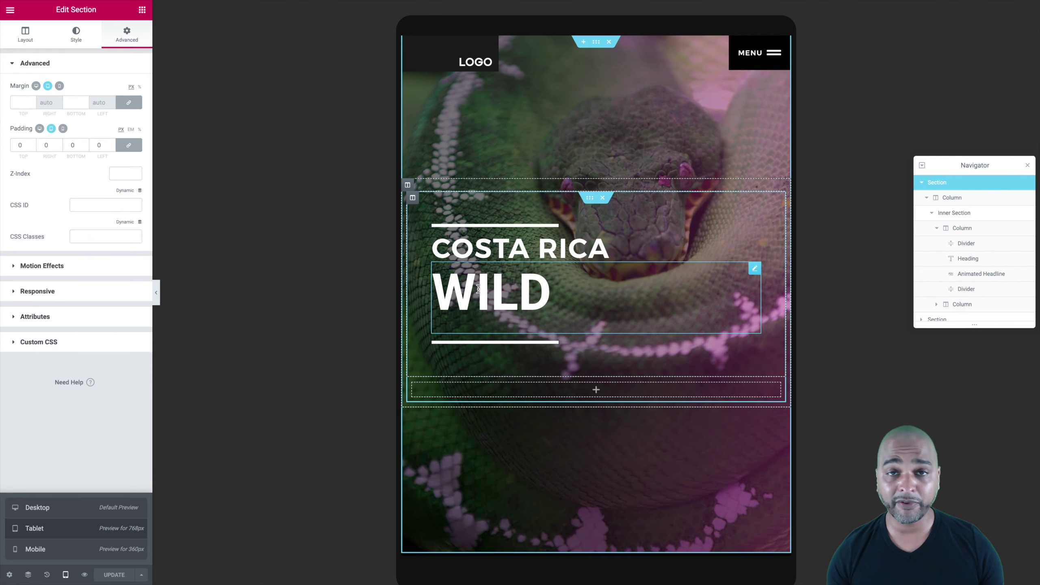
left_click(42, 548)
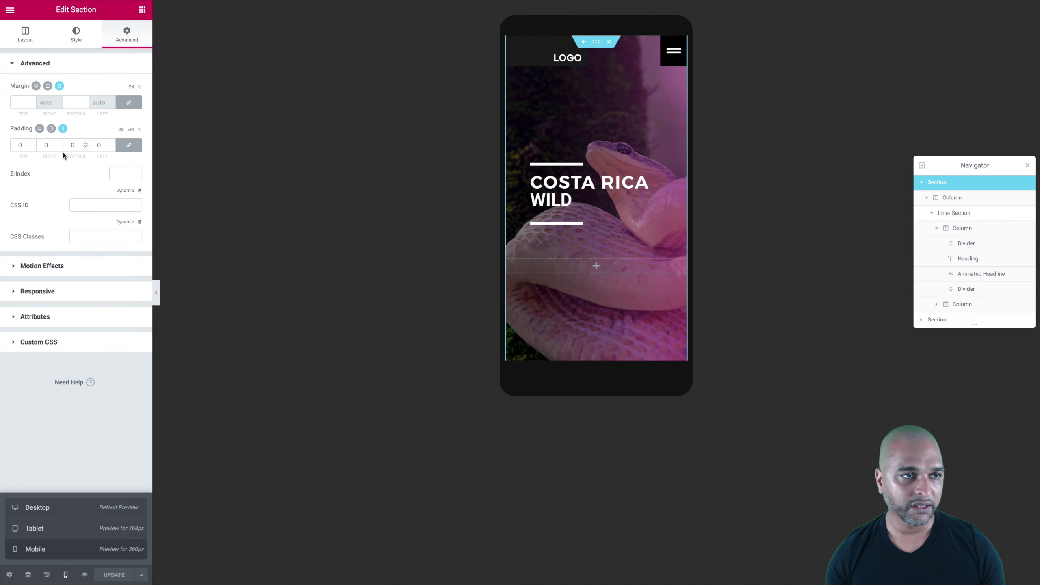
left_click(11, 8)
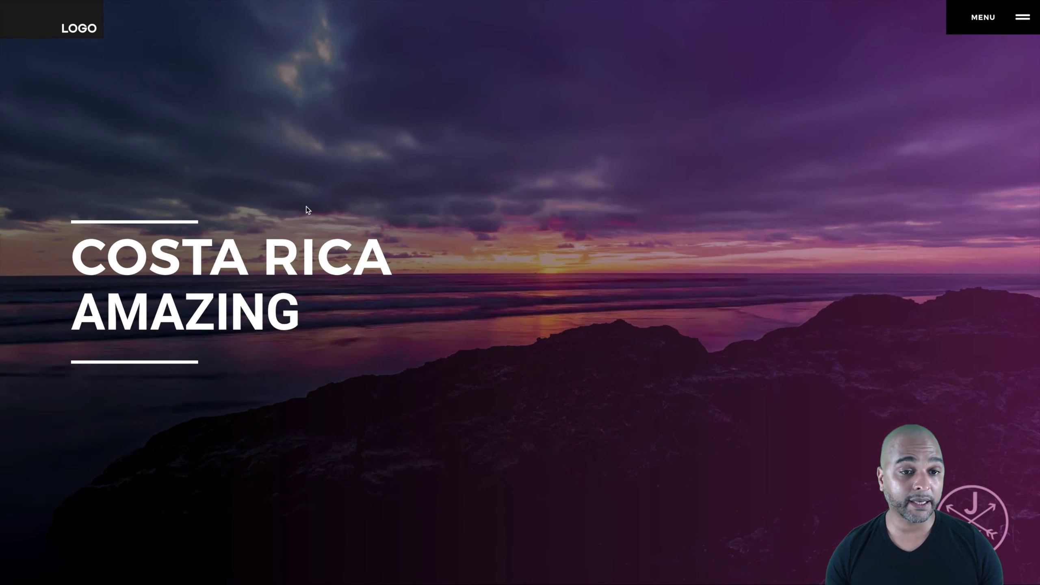
Emulate the live page as an iPad at 768 x 1024 in the browser's developer tools, reload it and open the fullscreen menu.
key("super+alt+i")
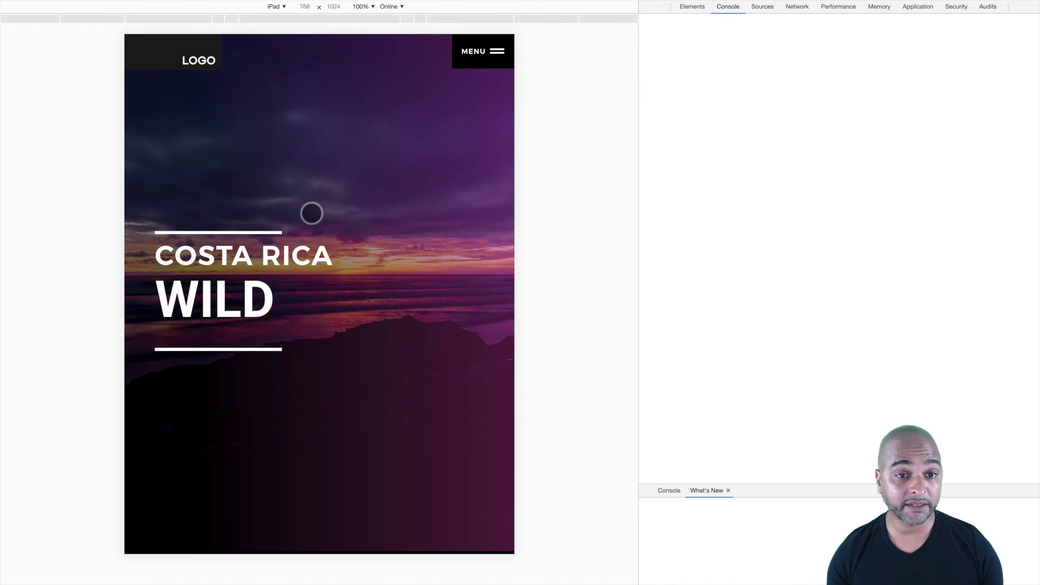
key("super+r")
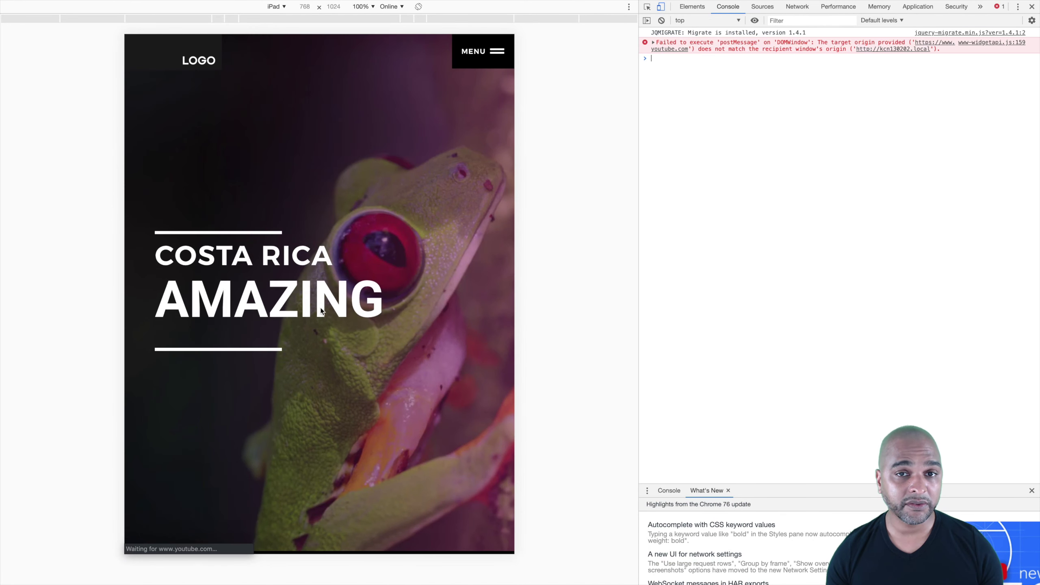
scroll(320, 309, "down", 8)
scroll(320, 309, "up", 5)
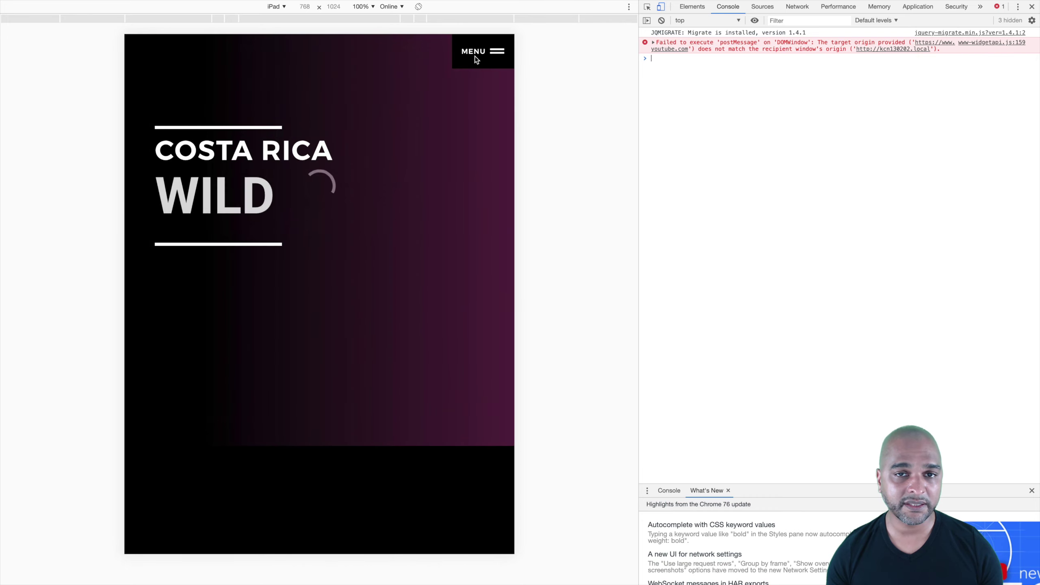
left_click(473, 56)
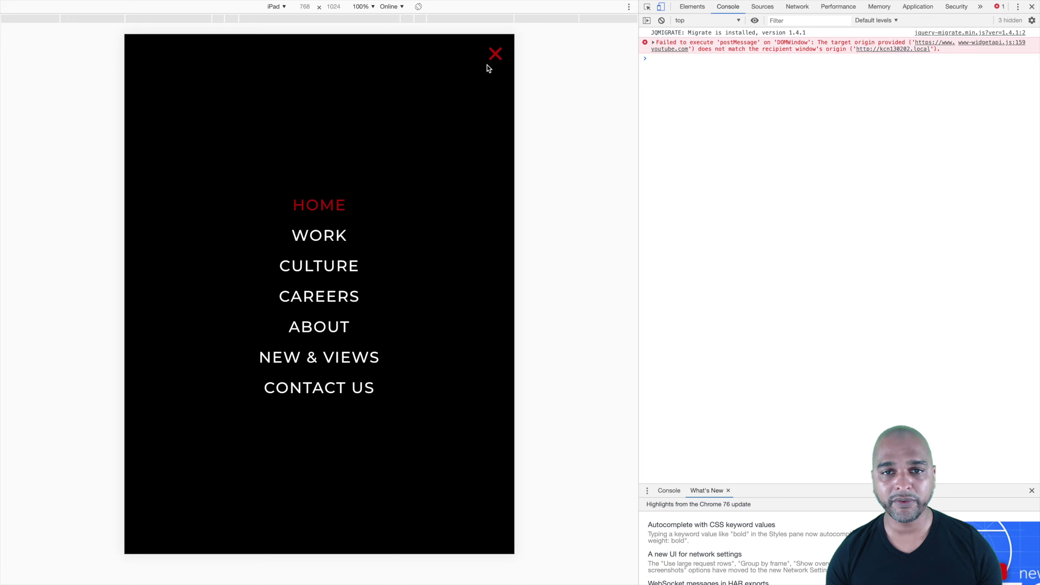
Close the fullscreen menu, emulate the page as an iPhone 6/7/8 at 375 x 667 and check the header over the hero and content.
left_click(493, 55)
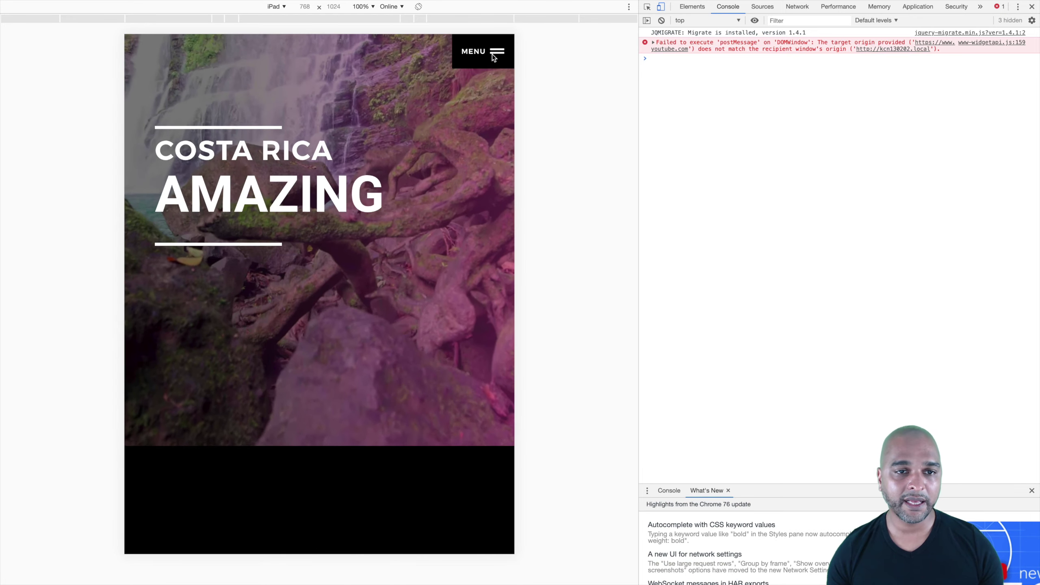
left_click(274, 6)
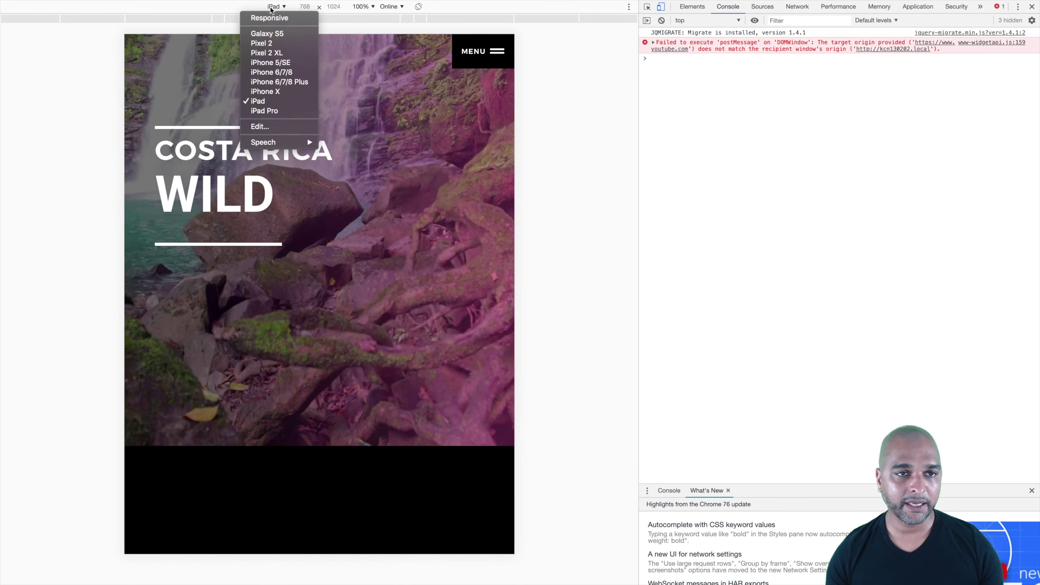
left_click(262, 72)
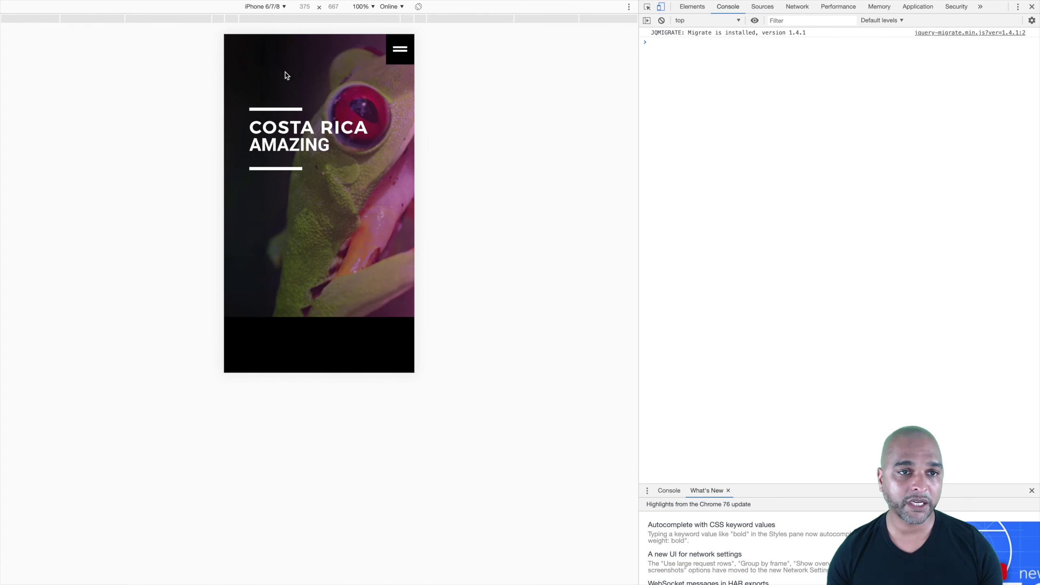
scroll(368, 155, "down", 4)
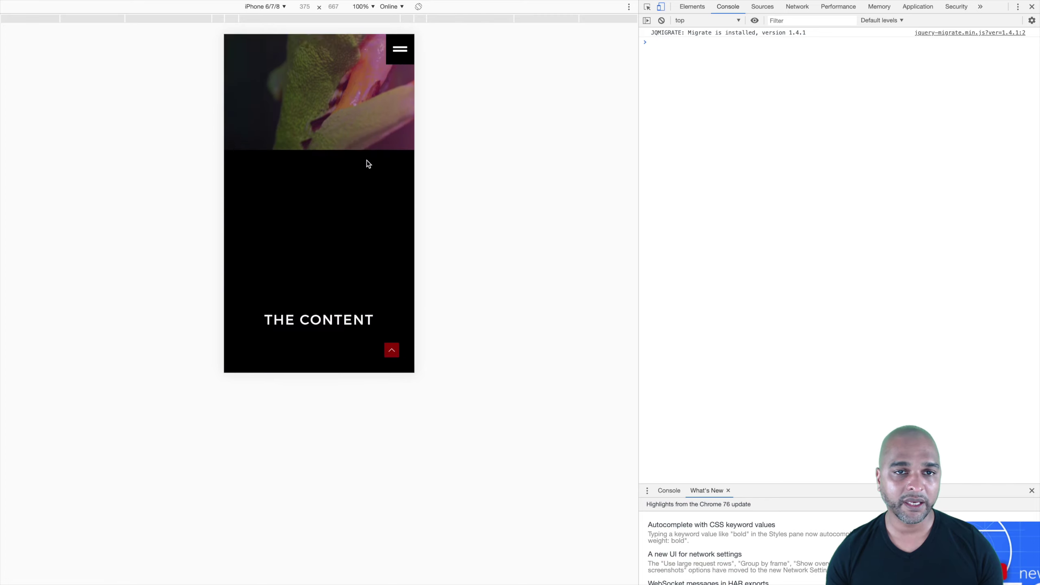
scroll(367, 160, "up", 5)
scroll(366, 161, "down", 4)
scroll(367, 161, "up", 5)
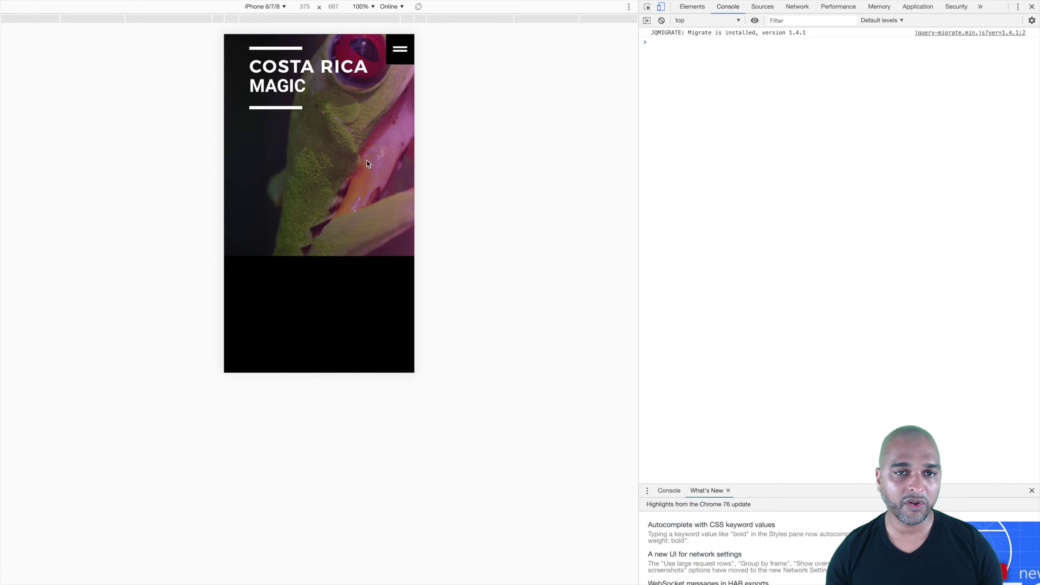
scroll(391, 79, "down", 4)
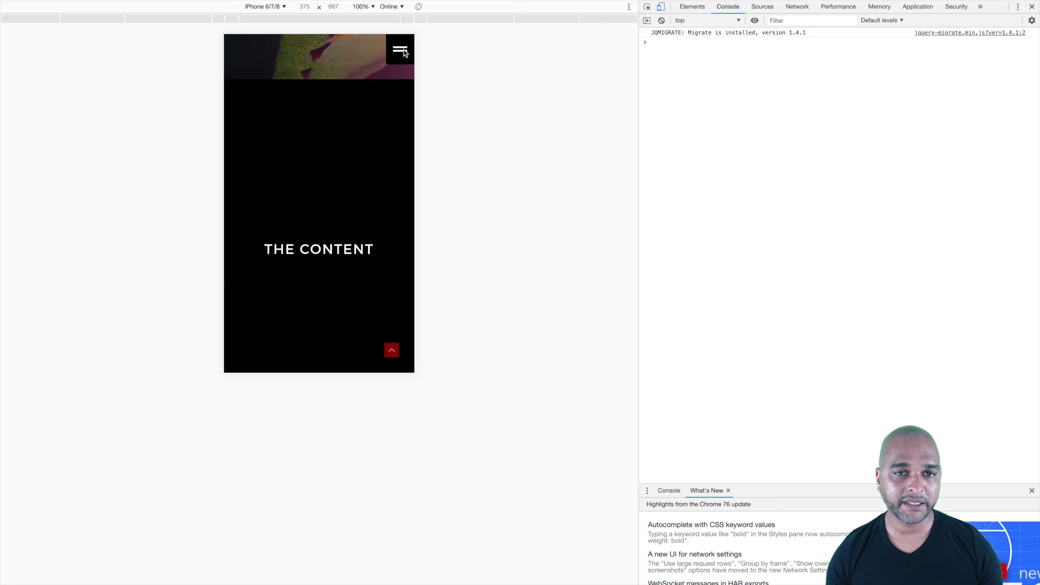
scroll(372, 86, "up", 5)
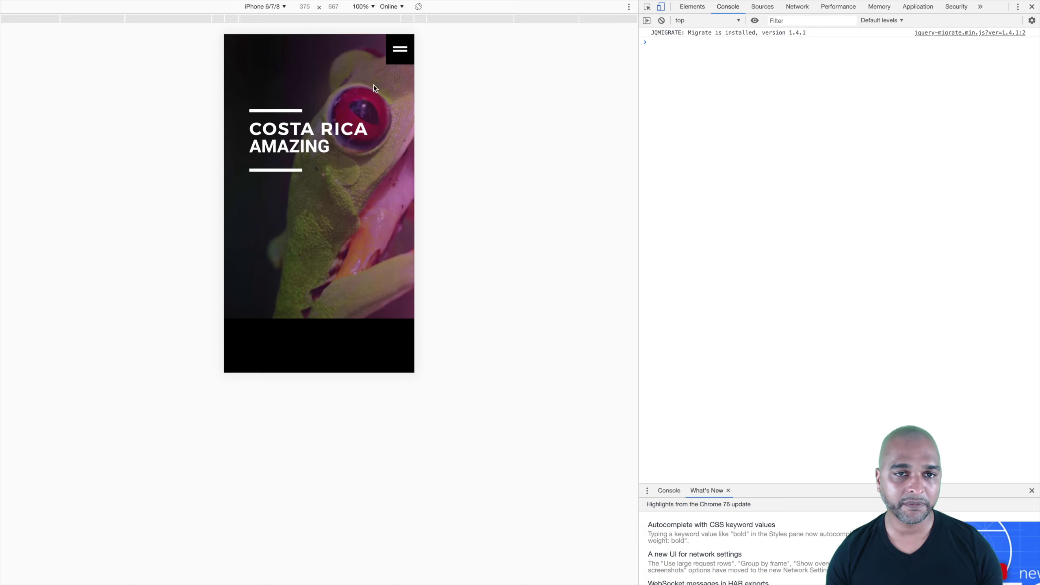
Test opening and closing the fullscreen menu in the iPhone 6/7/8 emulation.
left_click(398, 49)
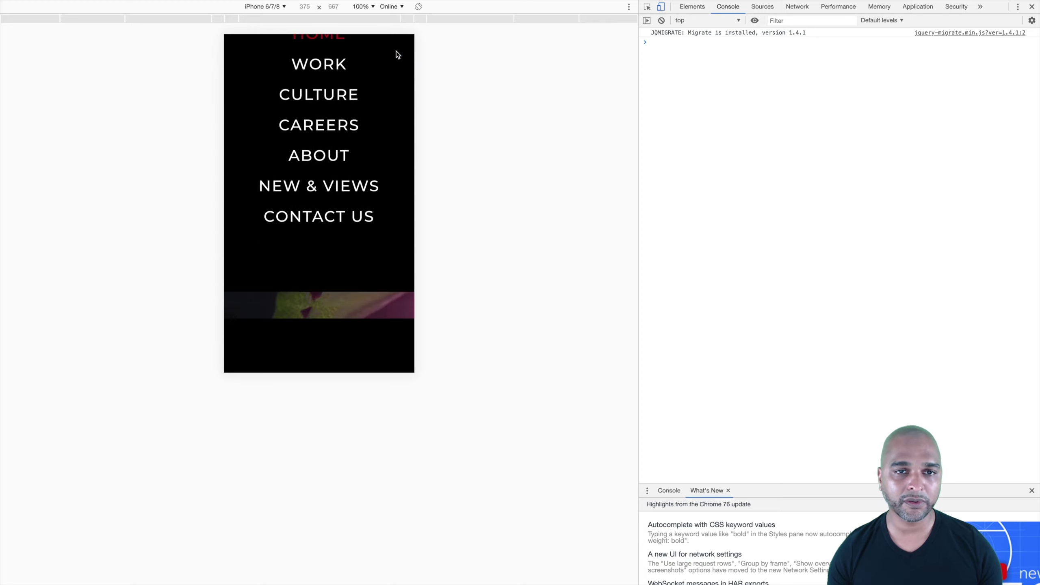
left_click(394, 47)
left_click(395, 57)
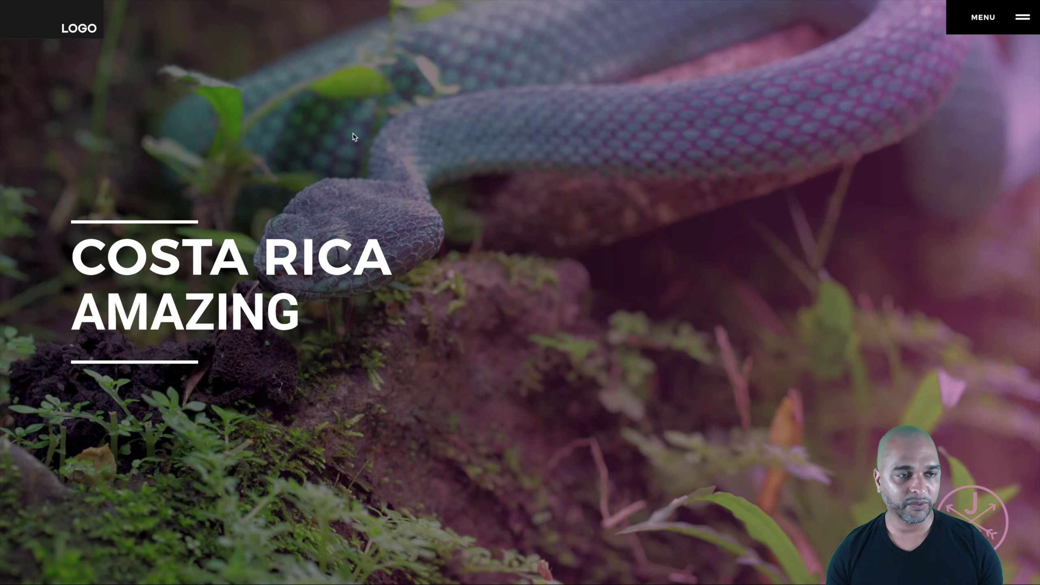
Reload the live page at full desktop width and check the header over the video hero and the content section.
key("super+r")
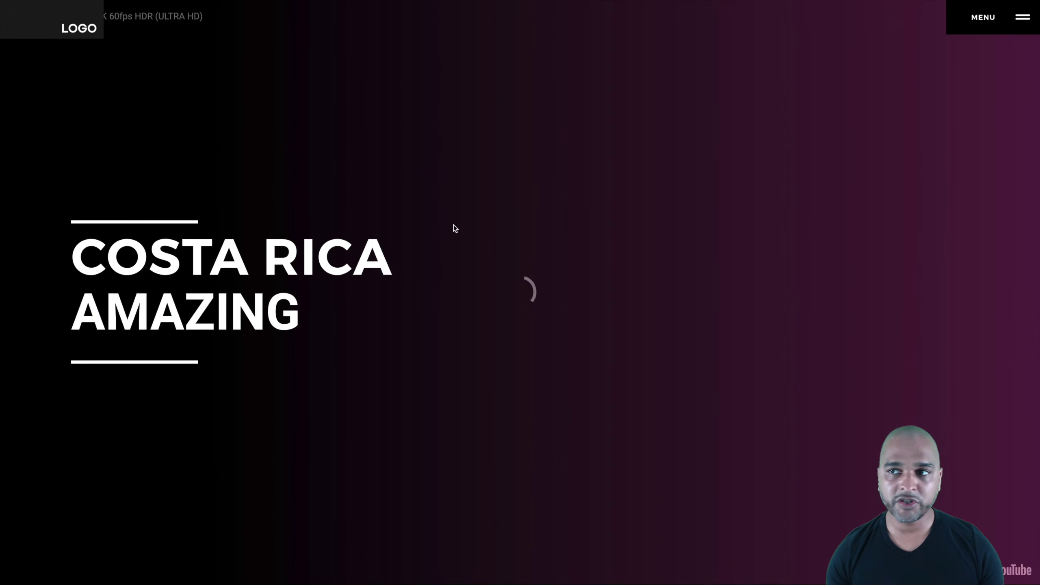
scroll(588, 301, "down", 5)
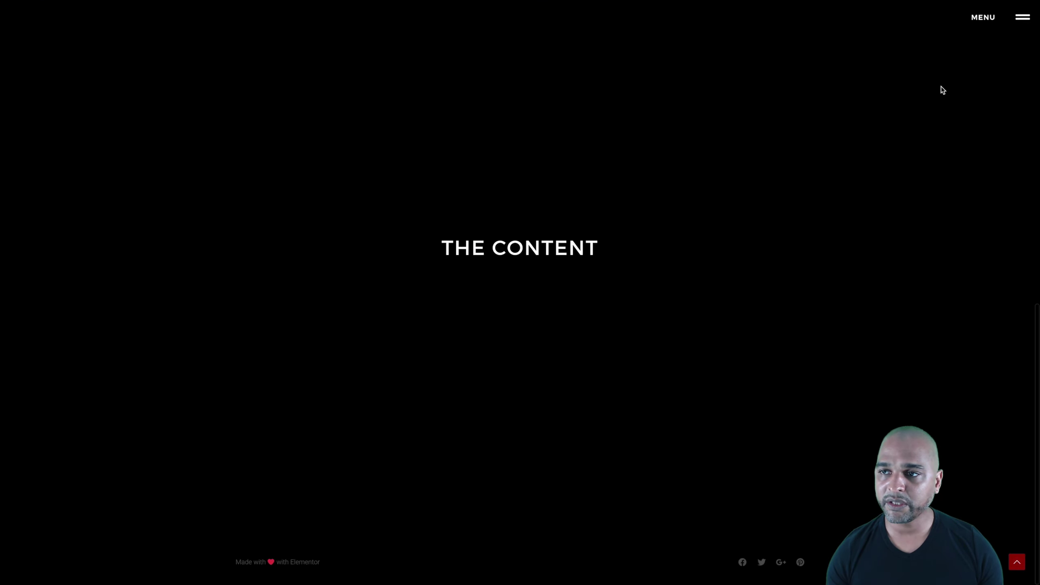
scroll(753, 175, "up", 5)
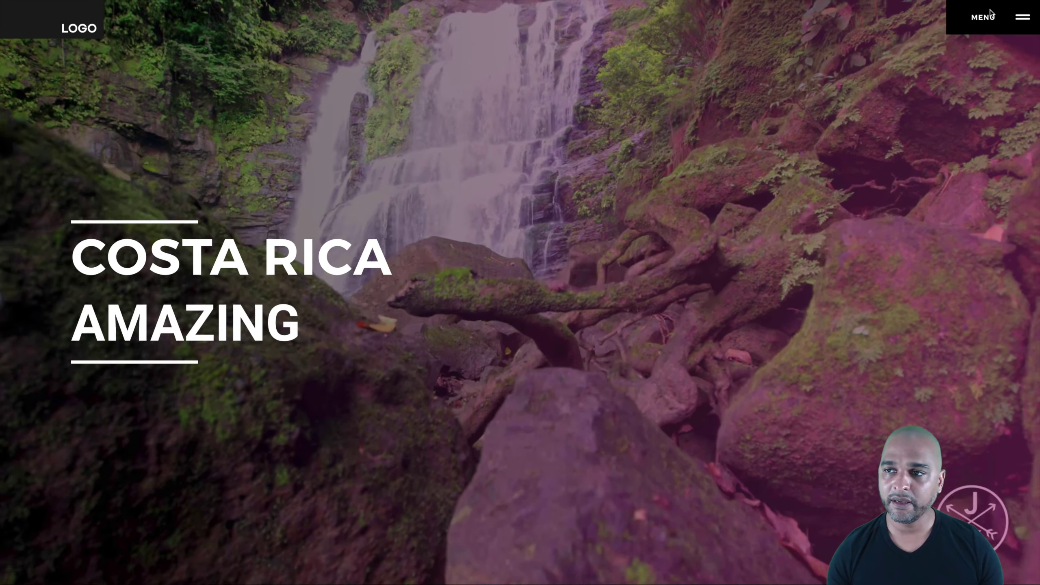
Test the fullscreen menu on the reloaded desktop page by opening and closing it repeatedly.
left_click(988, 22)
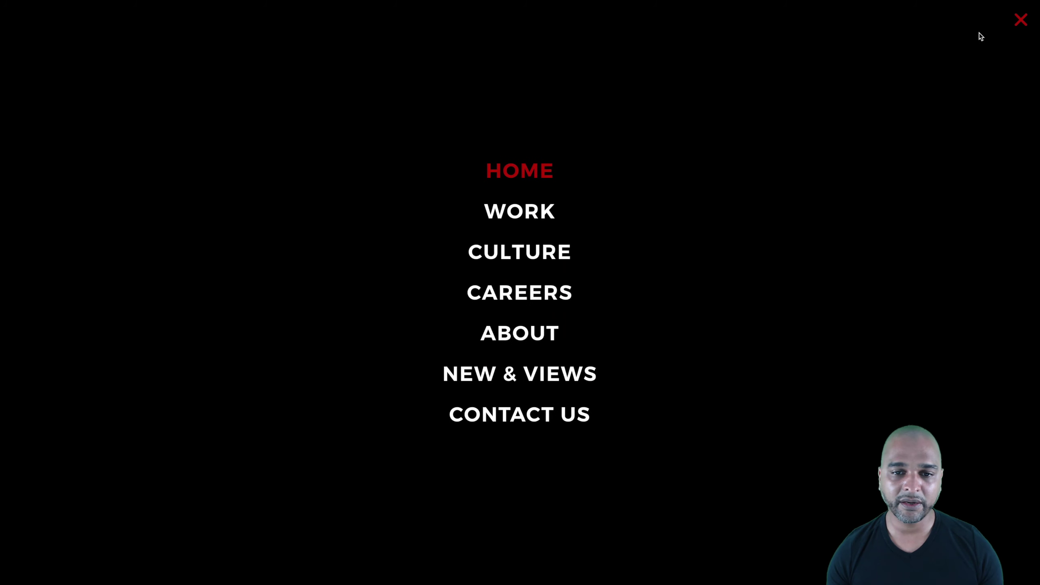
left_click(1020, 22)
left_click(1023, 20)
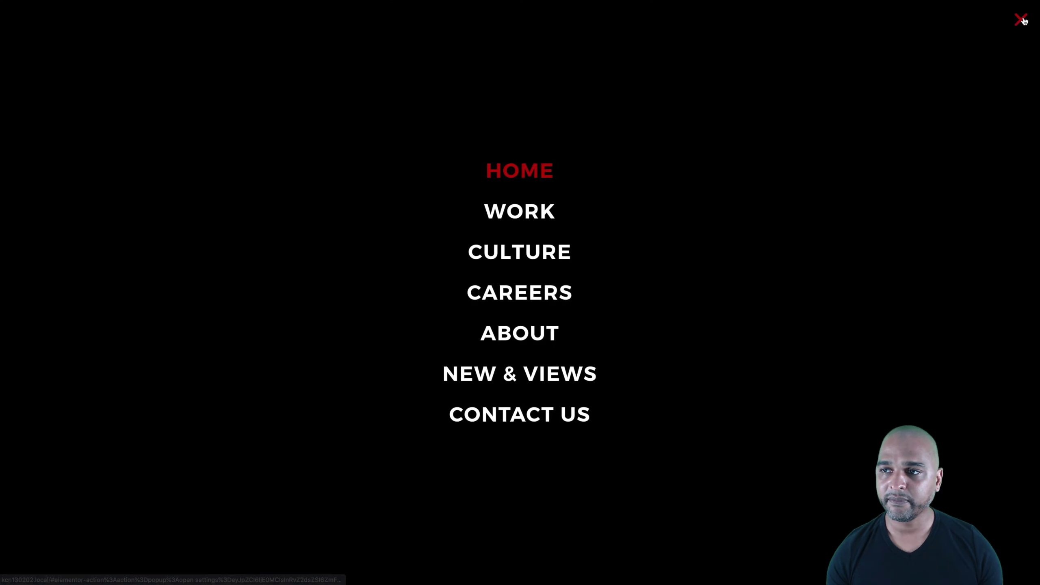
left_click(1021, 21)
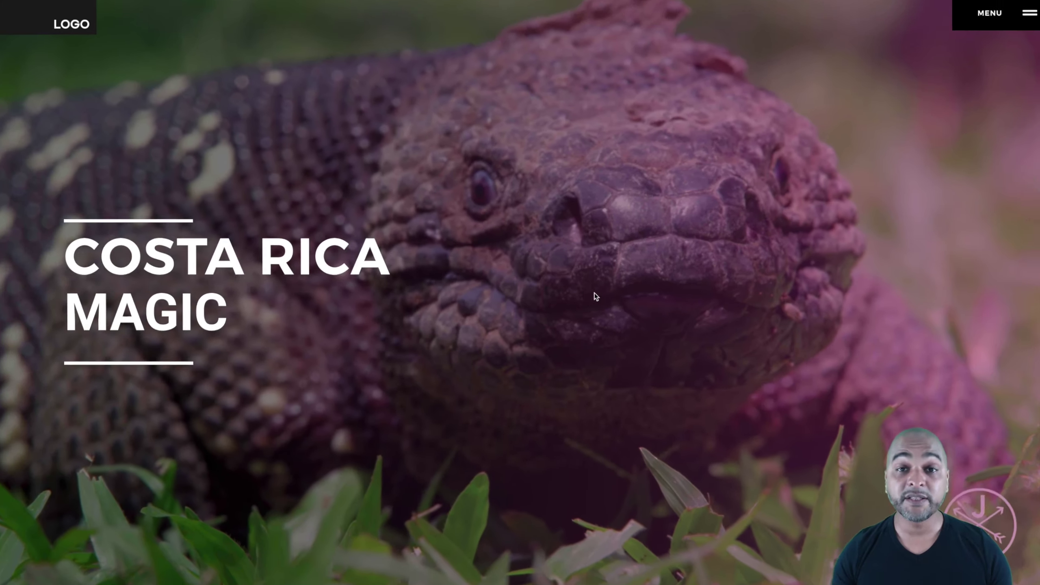